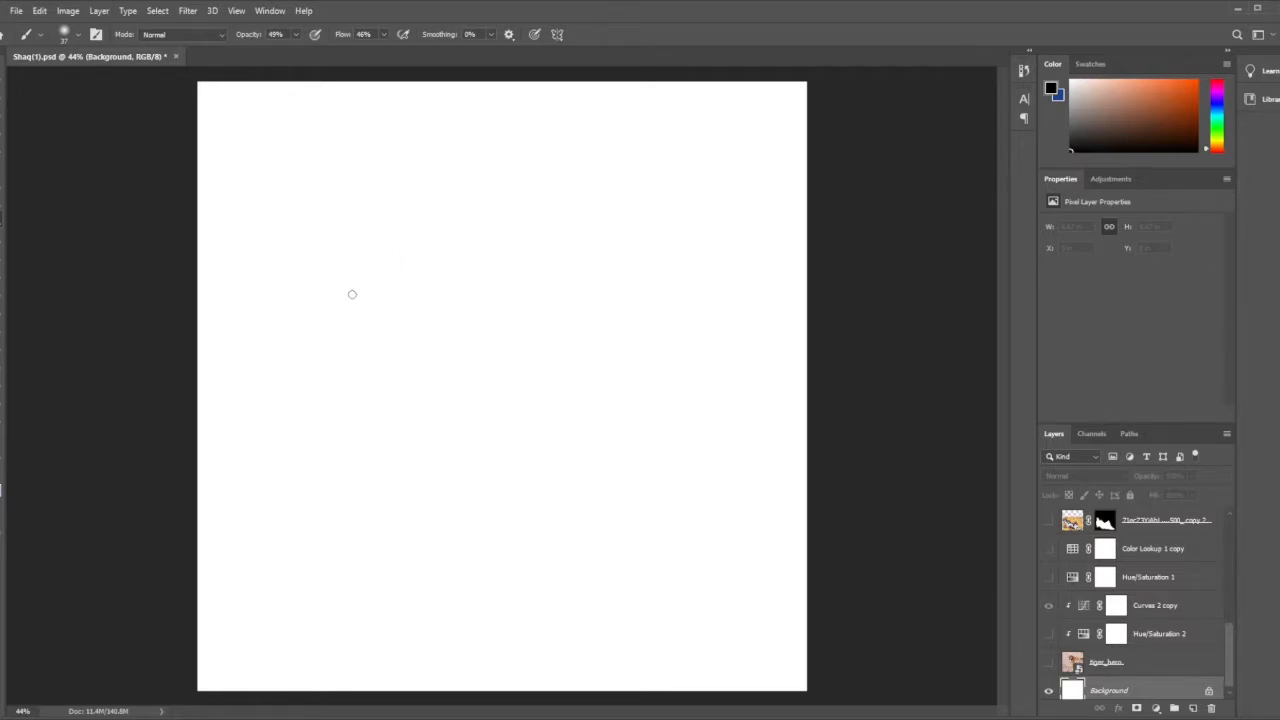
# Show the tiger_hero layer and hide the Curves 2 copy adjustment above it
pyautogui.scroll(2, 1088, 630)
pyautogui.scroll(-2, 1088, 630)
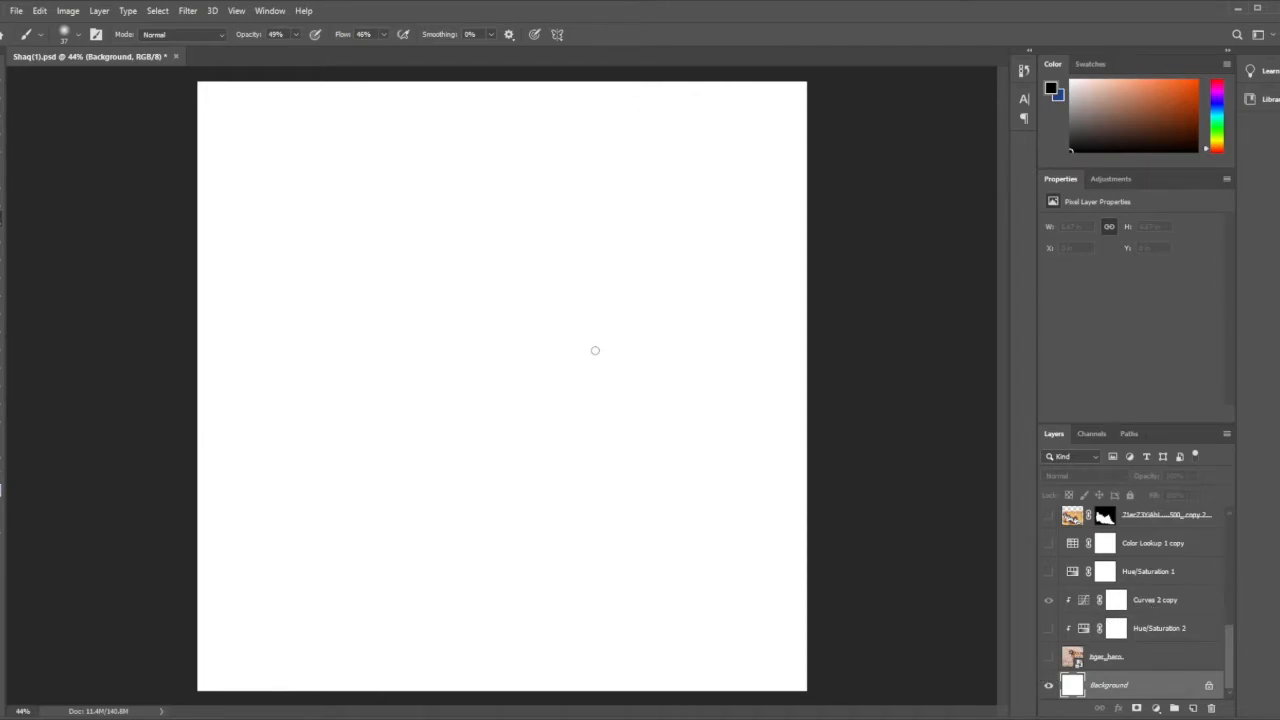
pyautogui.click(1049, 656)
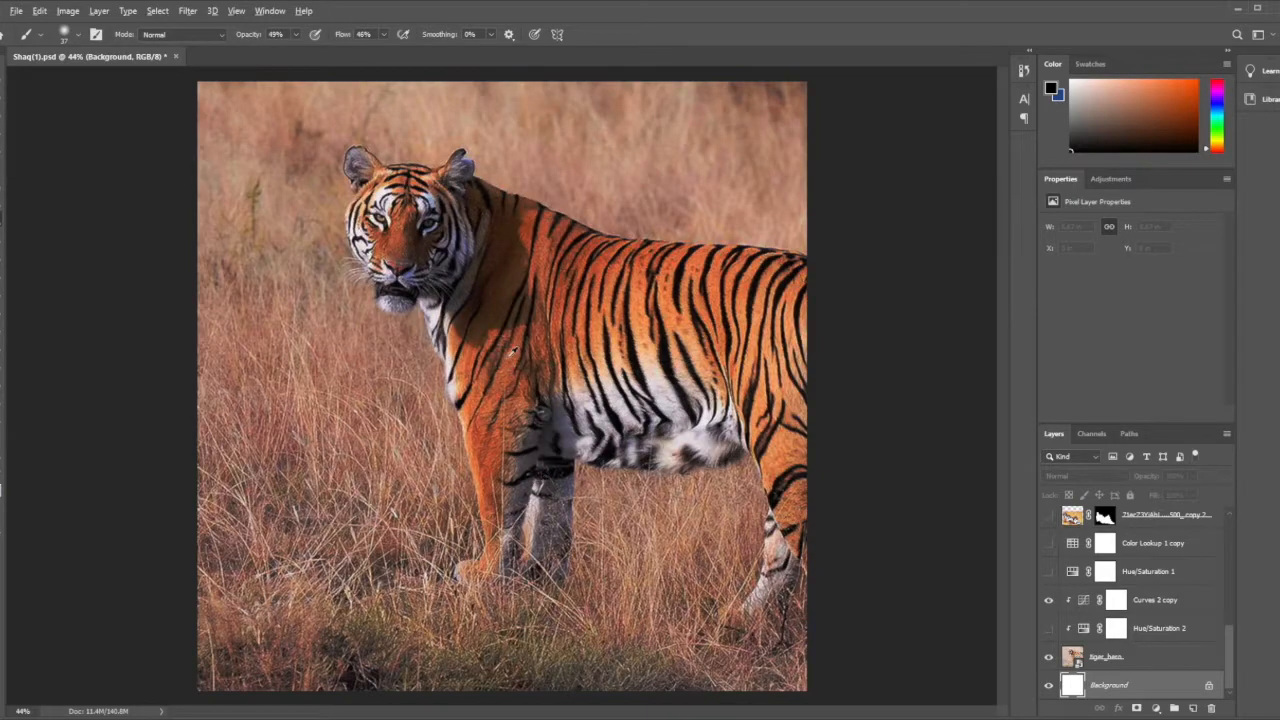
pyautogui.scroll(2, 513, 359)
pyautogui.click(1049, 600)
pyautogui.scroll(-2, 371, 213)
pyautogui.scroll(-2, 480, 238)
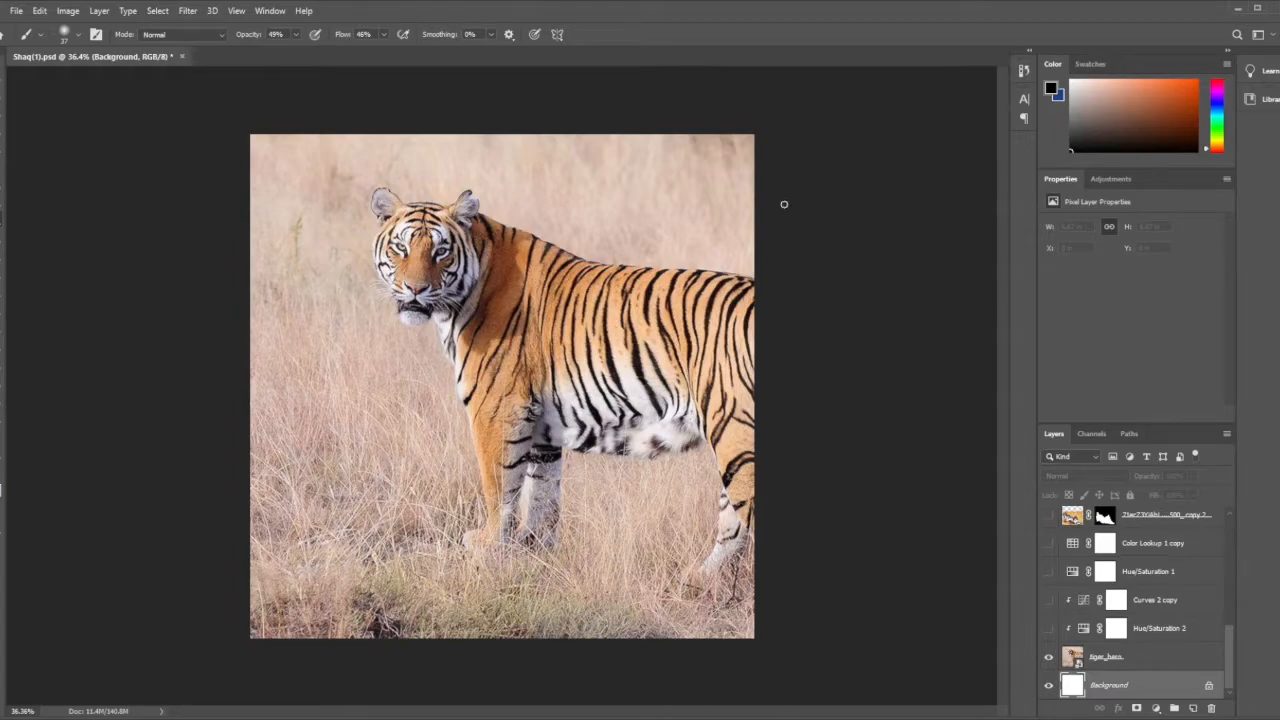
pyautogui.scroll(2, 498, 298)
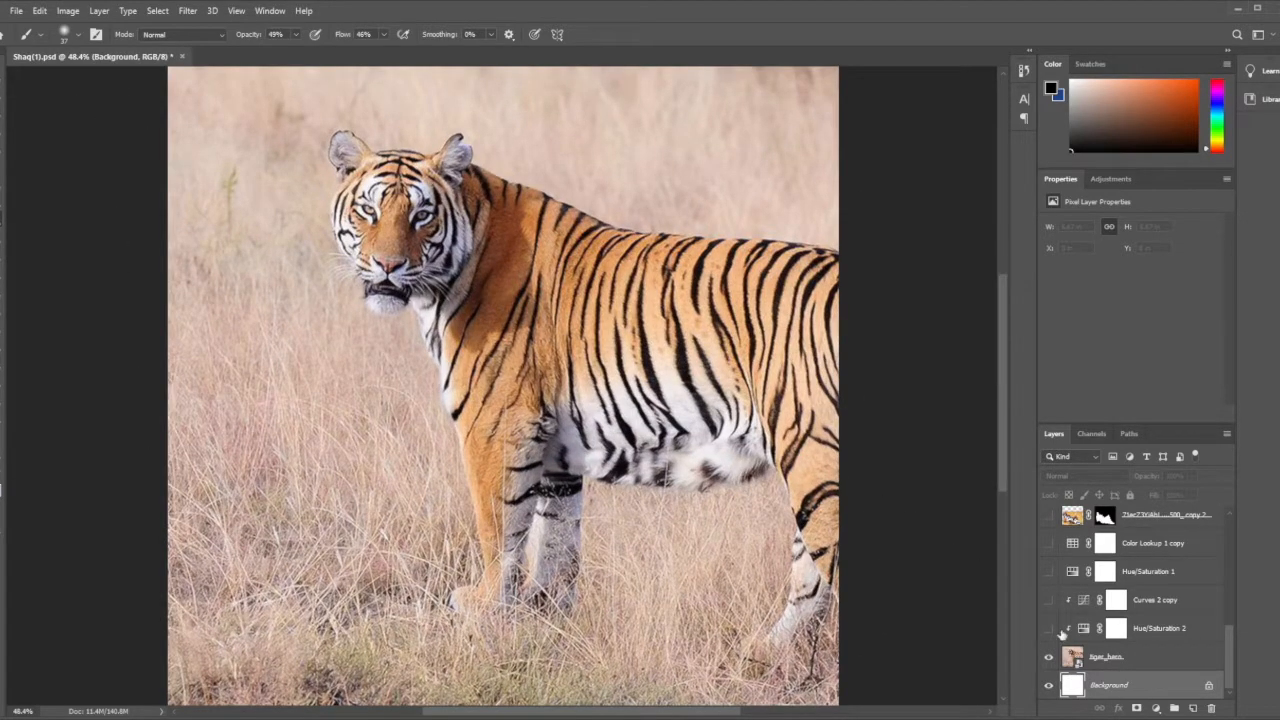
pyautogui.scroll(-1, 492, 294)
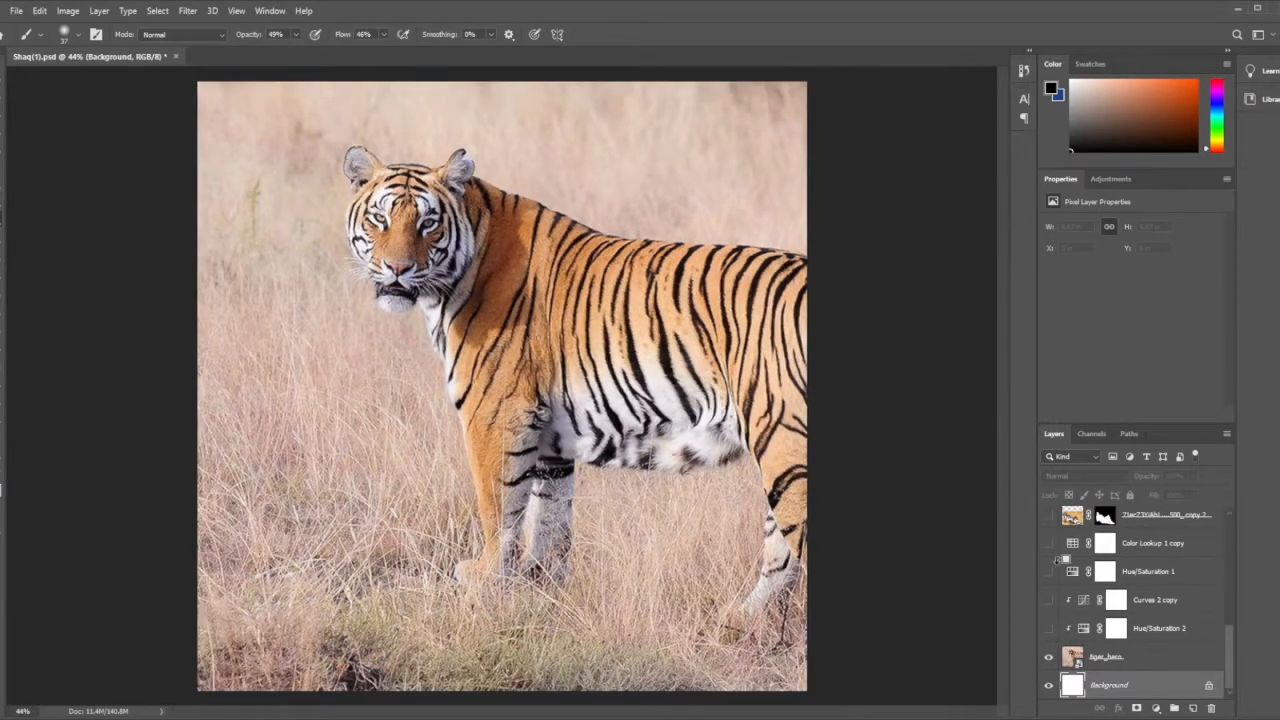
# Turn on the Hue/Saturation 2 adjustment above the tiger photo, select it and delete it
pyautogui.click(1049, 628)
pyautogui.click(1119, 630)
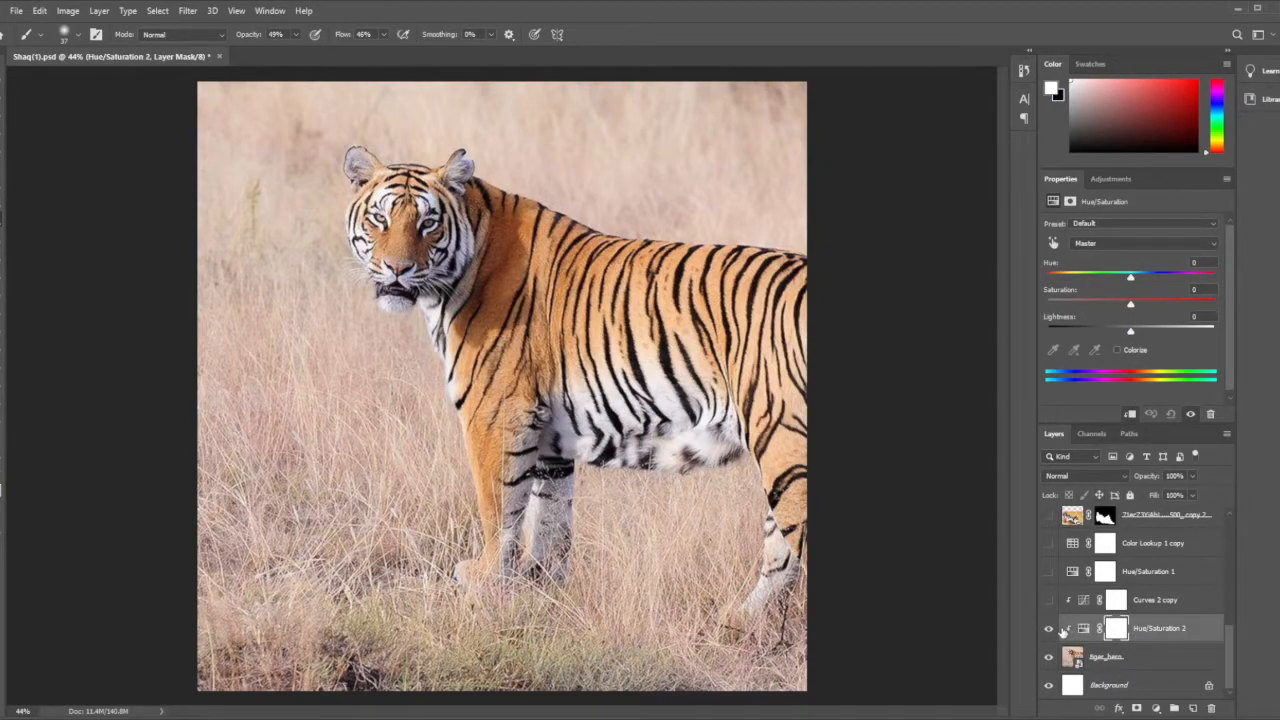
pyautogui.press('Delete')
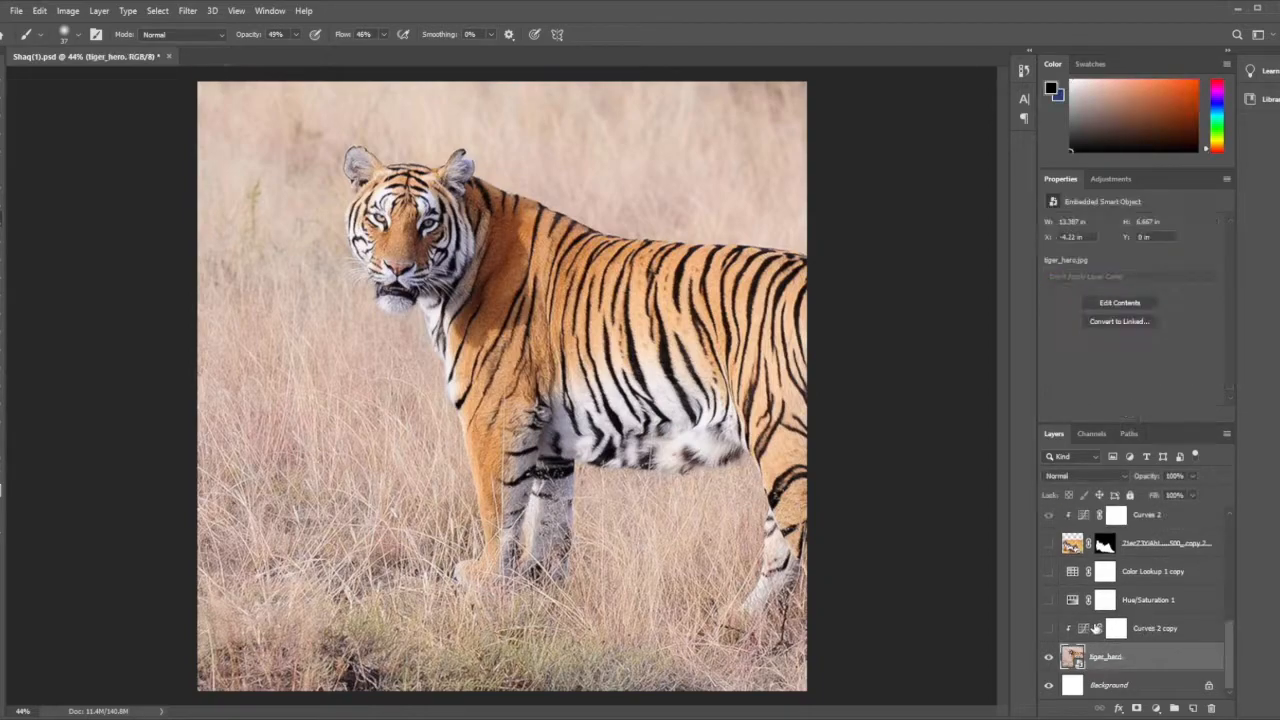
# Select the Curves 2 copy adjustment and make it visible to darken the tiger photo
pyautogui.click(1146, 638)
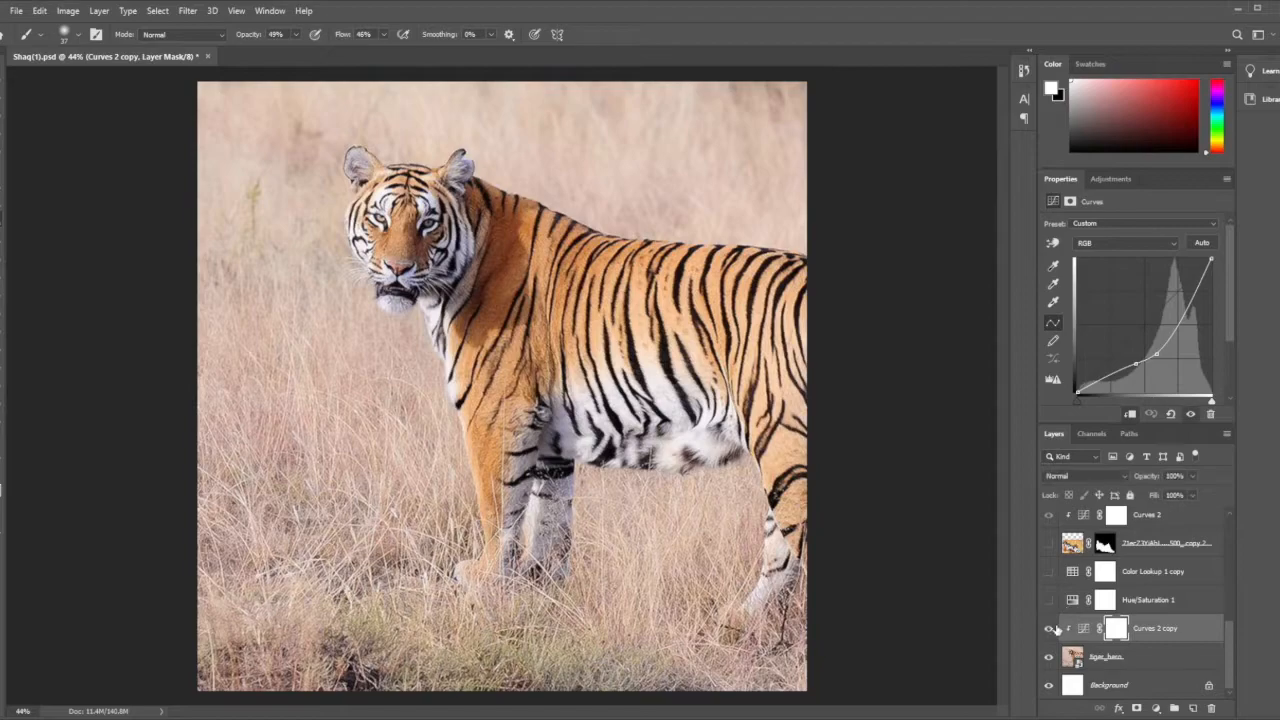
pyautogui.click(1049, 628)
pyautogui.scroll(-1, 268, 386)
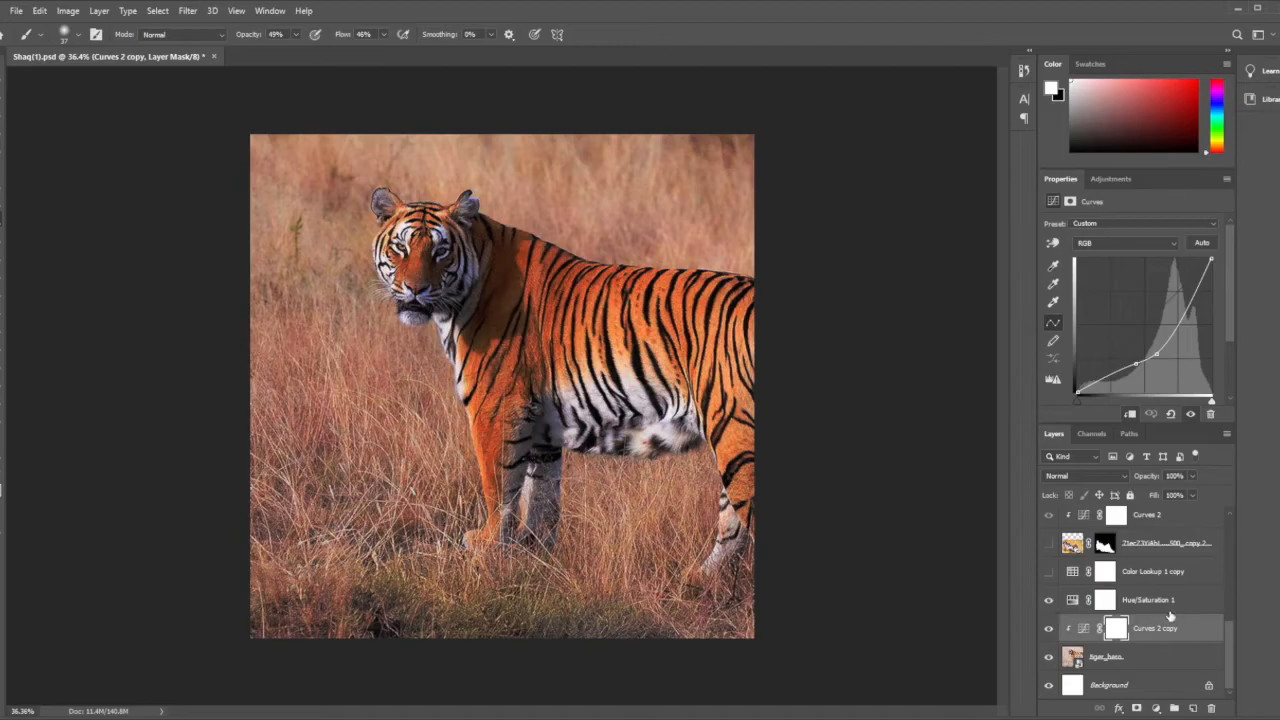
# Select the Hue/Saturation 1 adjustment and check its effect on the tiger, leaving it visible
pyautogui.click(1100, 600)
pyautogui.scroll(1, 545, 348)
pyautogui.scroll(2, 410, 183)
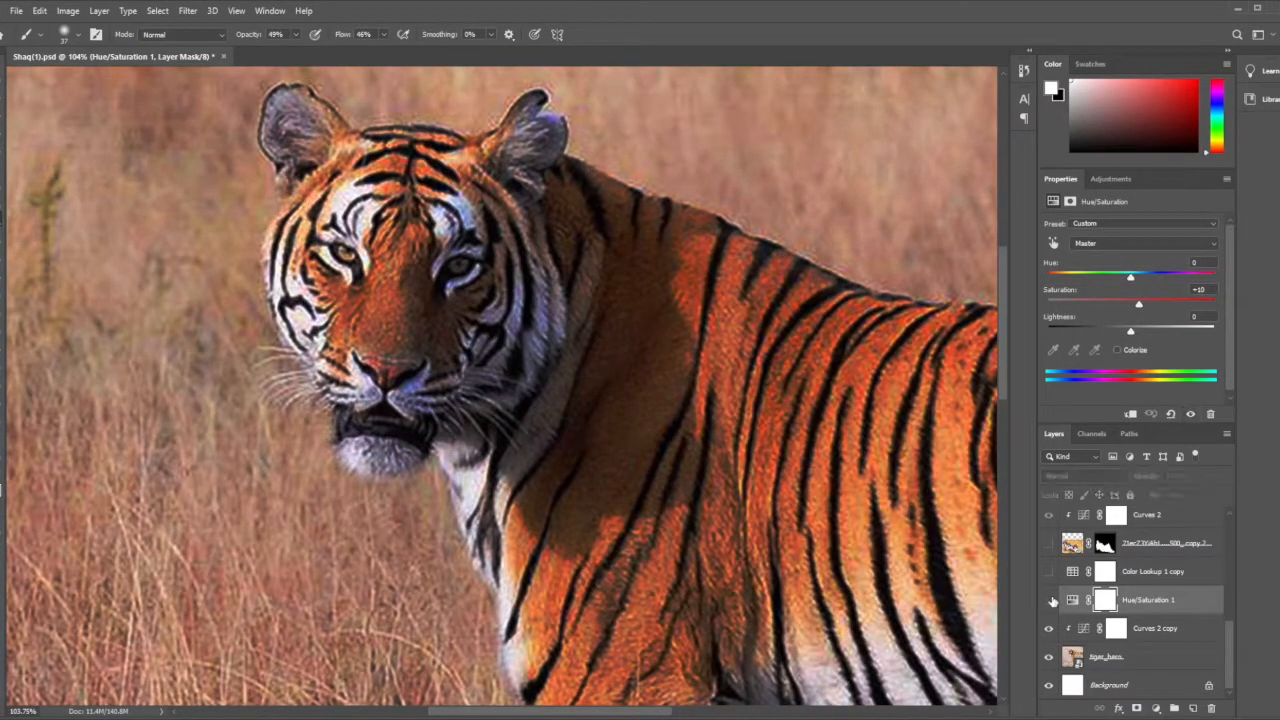
pyautogui.scroll(-1, 786, 530)
pyautogui.scroll(-1, 786, 530)
pyautogui.scroll(2, 1094, 600)
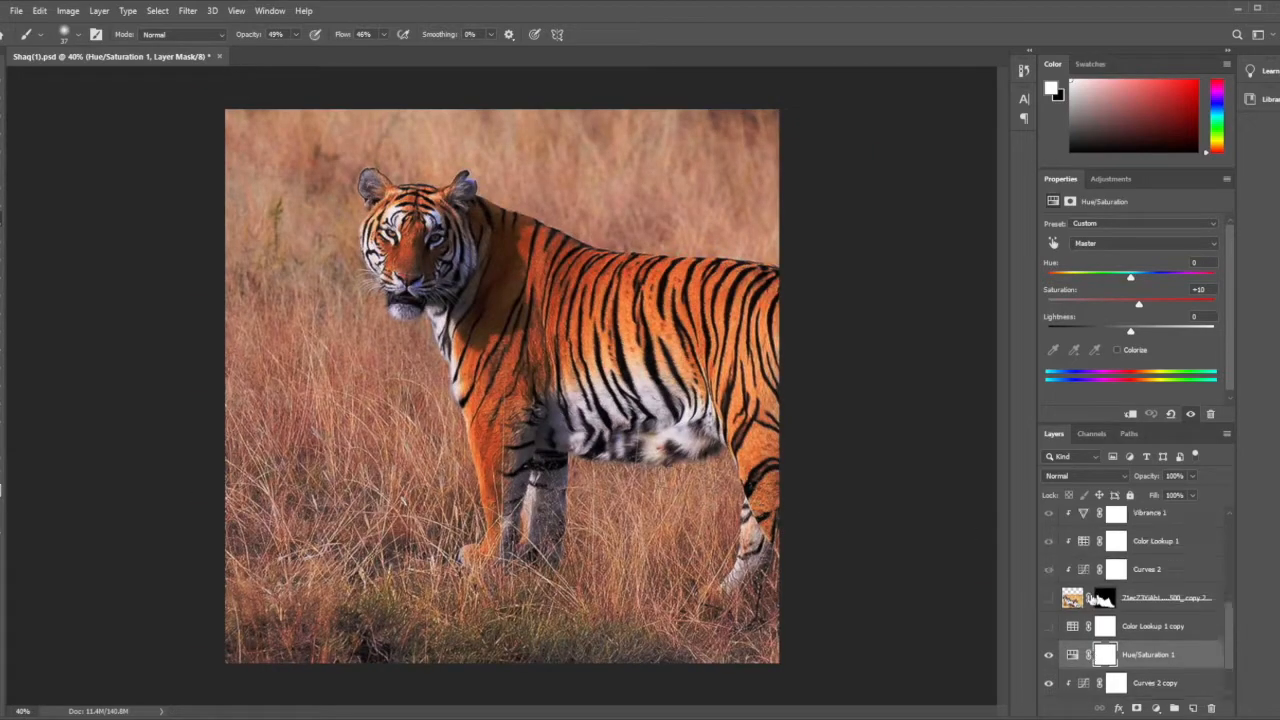
# Select the Color Lookup 1 copy adjustment and make it visible over the tiger scene
pyautogui.click(1070, 628)
pyautogui.click(1048, 626)
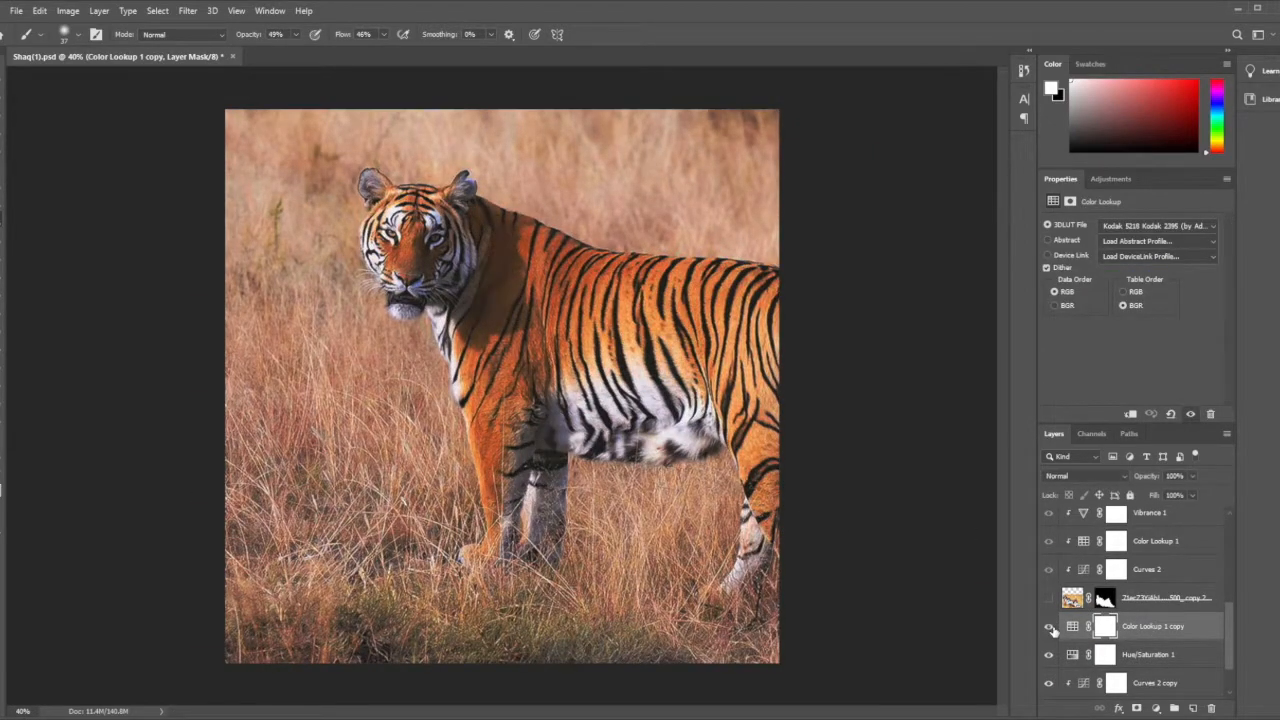
pyautogui.scroll(1, 512, 286)
pyautogui.scroll(-1, 512, 286)
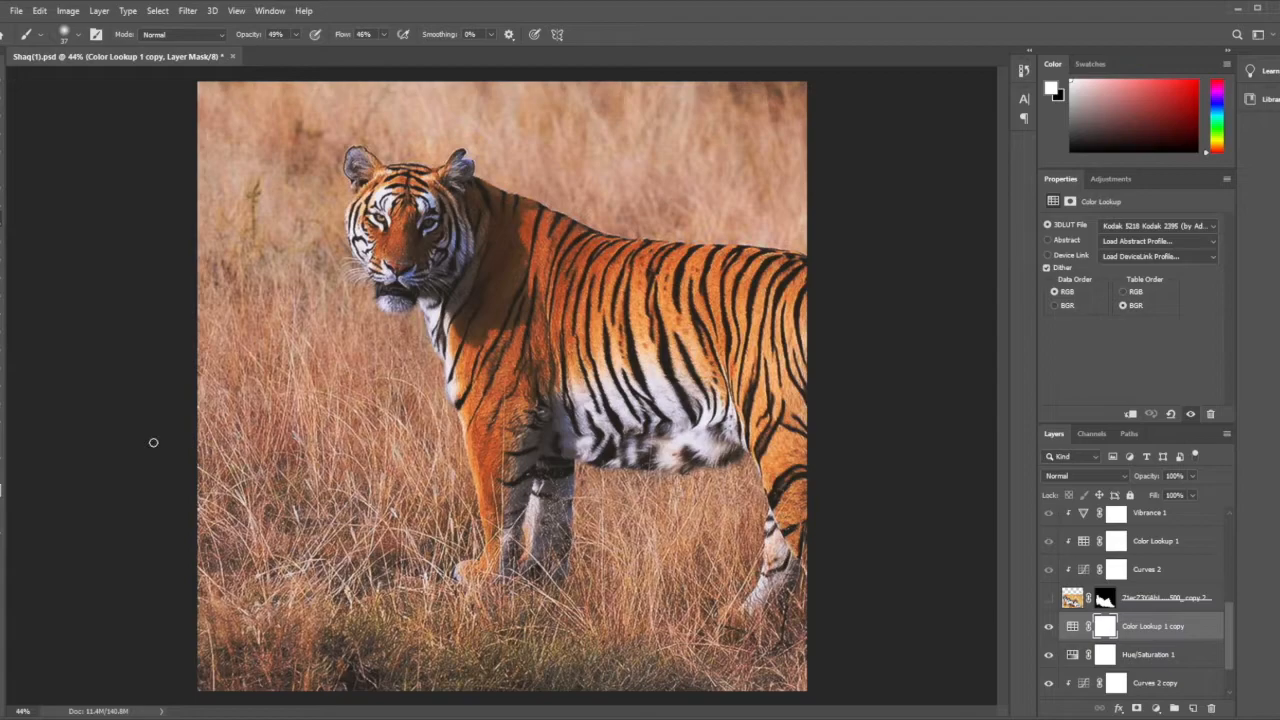
pyautogui.scroll(1, 536, 344)
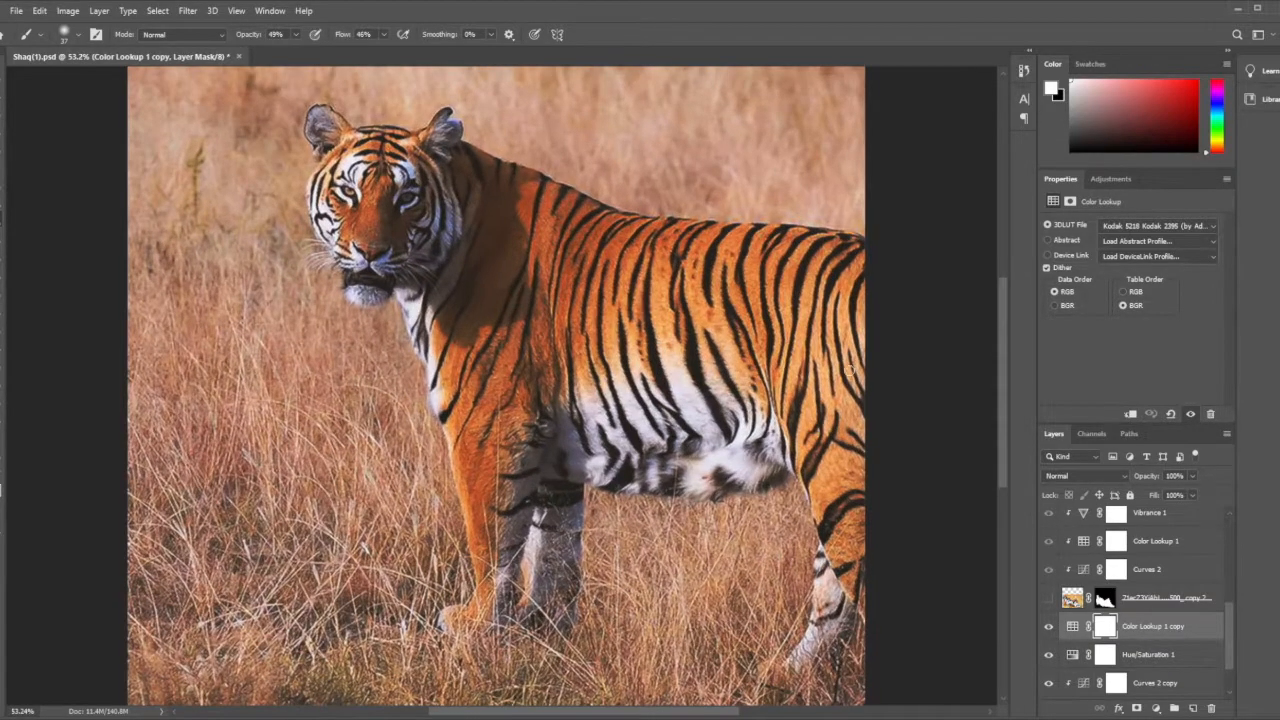
# Show the basketball player cutout layer and hide its clipped Curves 2, Color Lookup 1 and Vibrance 1 adjustments
pyautogui.scroll(2, 1120, 596)
pyautogui.click(1048, 652)
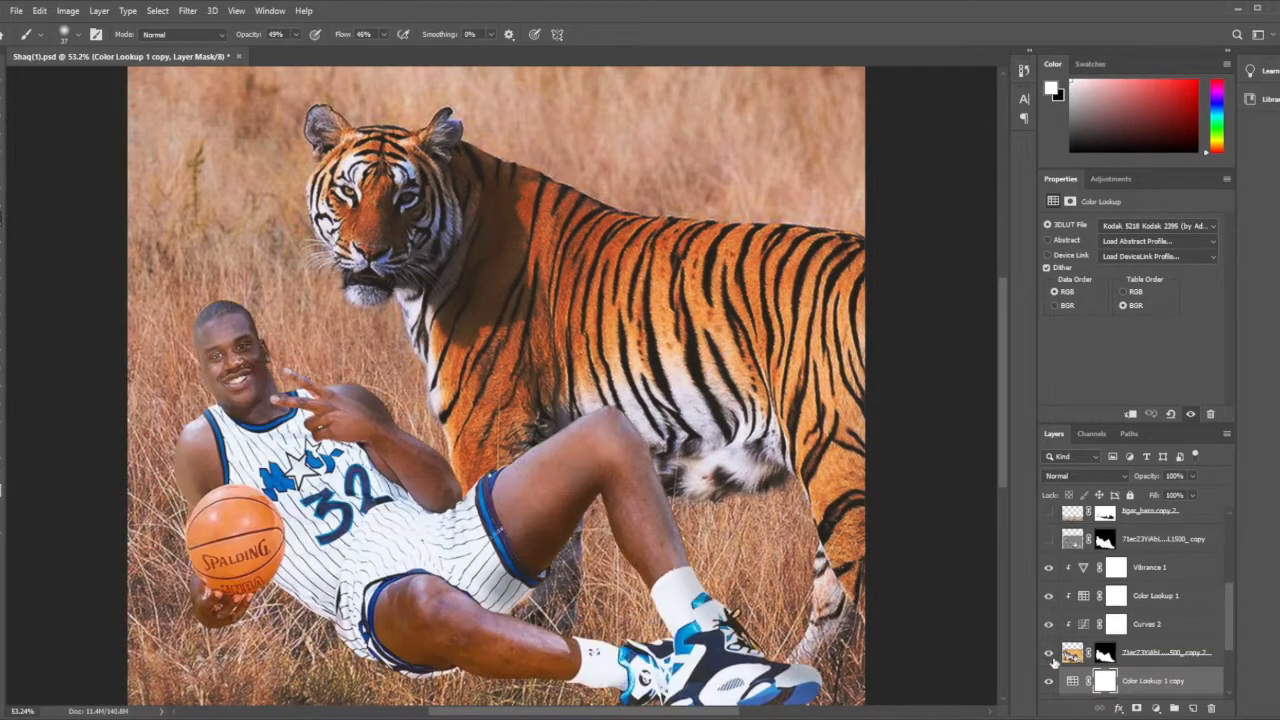
pyautogui.moveTo(1050, 624); pyautogui.dragTo(1052, 576)
pyautogui.scroll(-5, 435, 541)
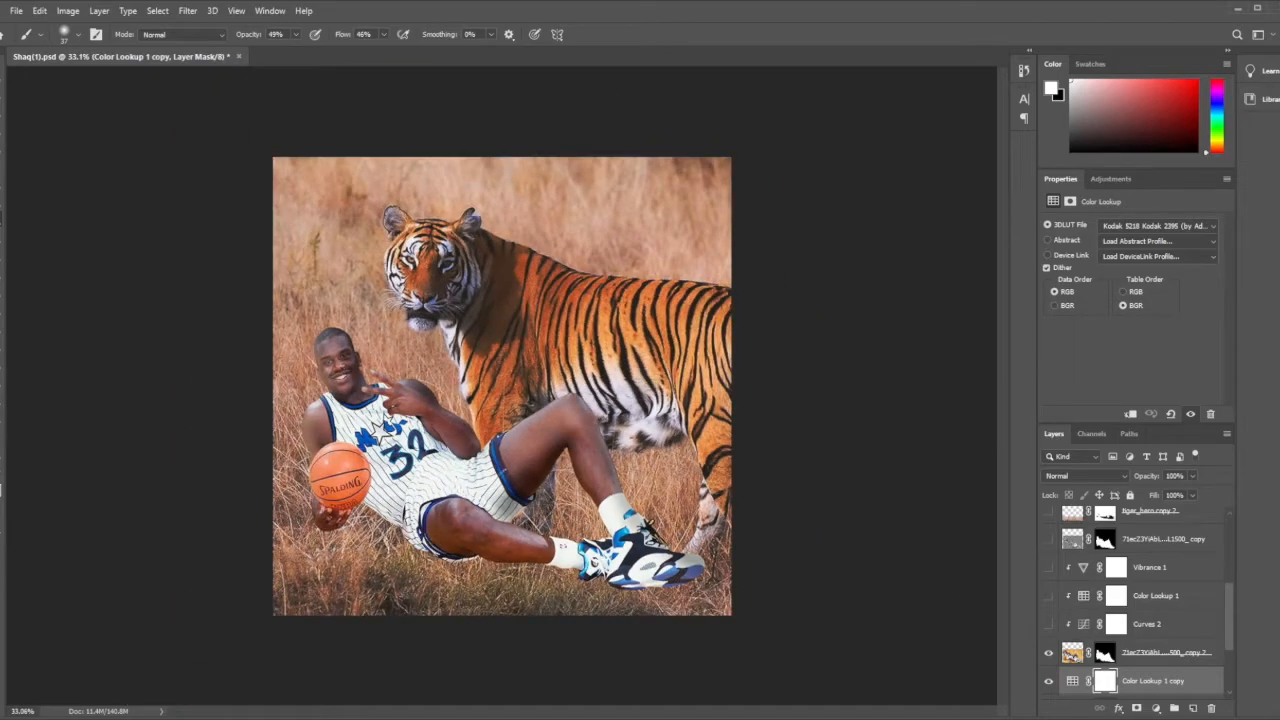
pyautogui.scroll(5, 355, 340)
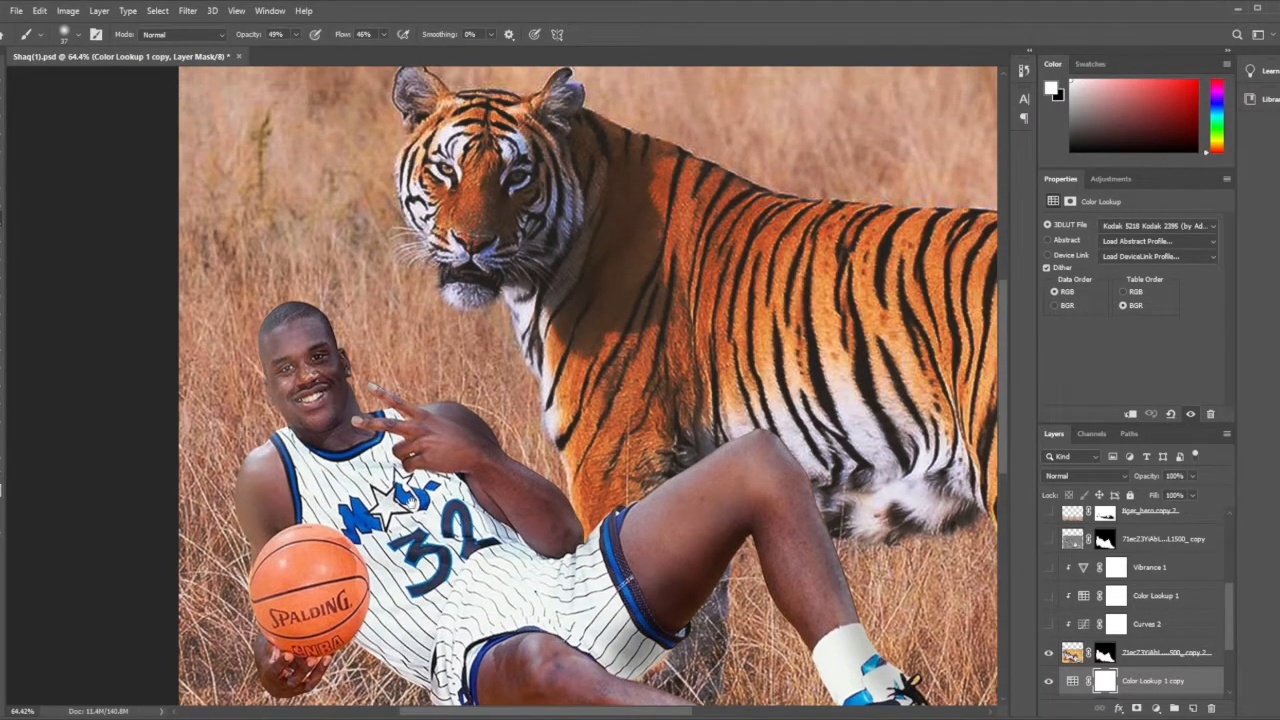
# Examine the unadjusted player cutout up close against the grass and the tiger
pyautogui.moveTo(423, 567); pyautogui.dragTo(353, 384)
pyautogui.moveTo(545, 517); pyautogui.dragTo(434, 502)
pyautogui.moveTo(390, 440); pyautogui.dragTo(615, 618)
pyautogui.moveTo(363, 457); pyautogui.dragTo(479, 459)
pyautogui.scroll(4, 483, 529)
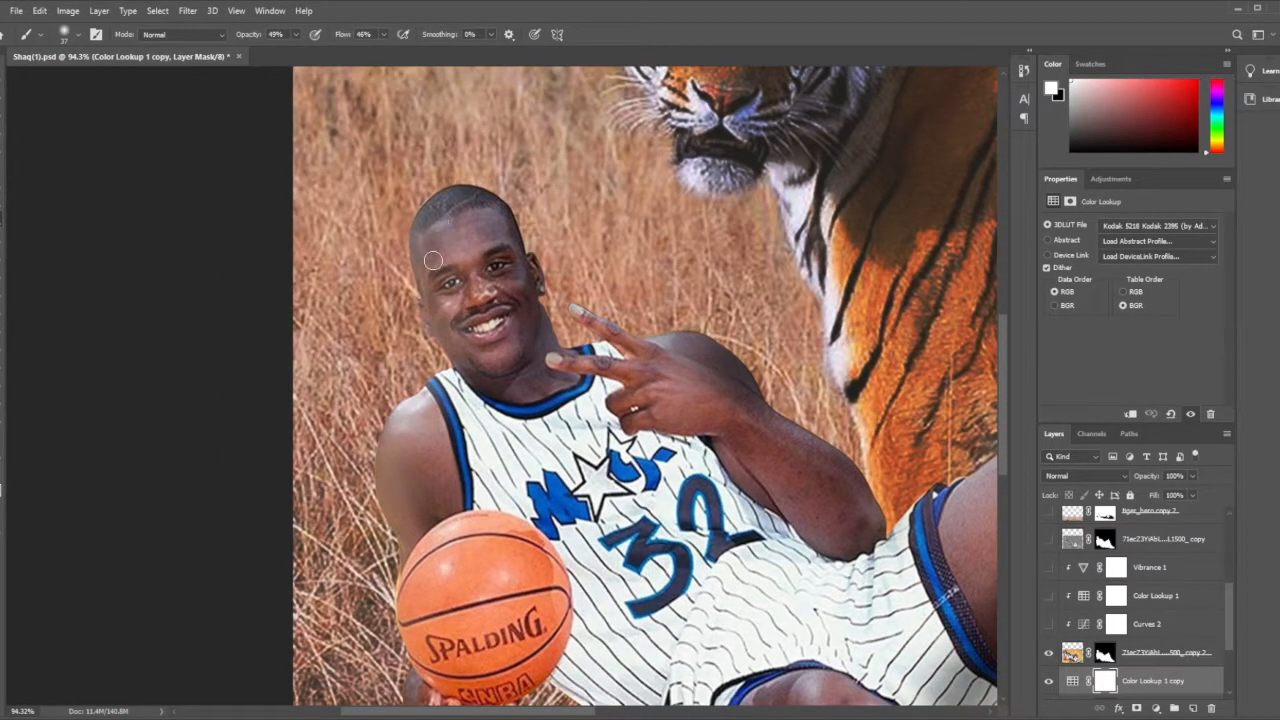
pyautogui.press('i')
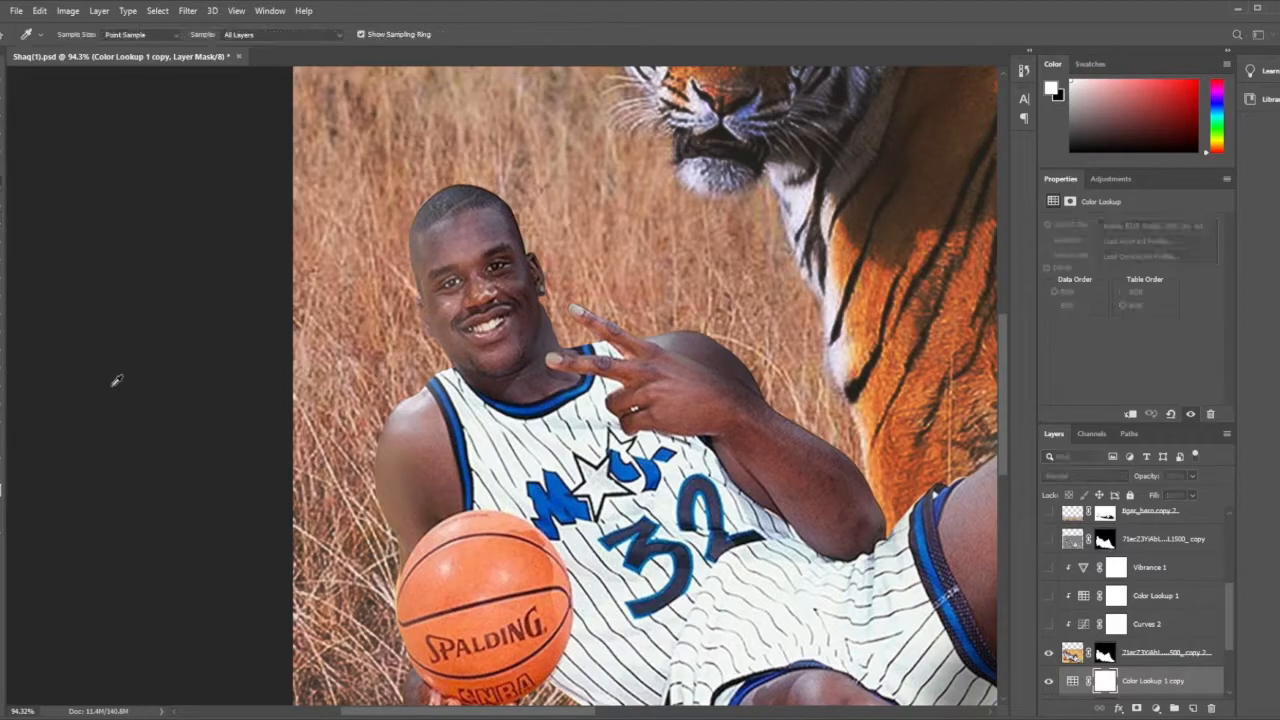
pyautogui.press('b')
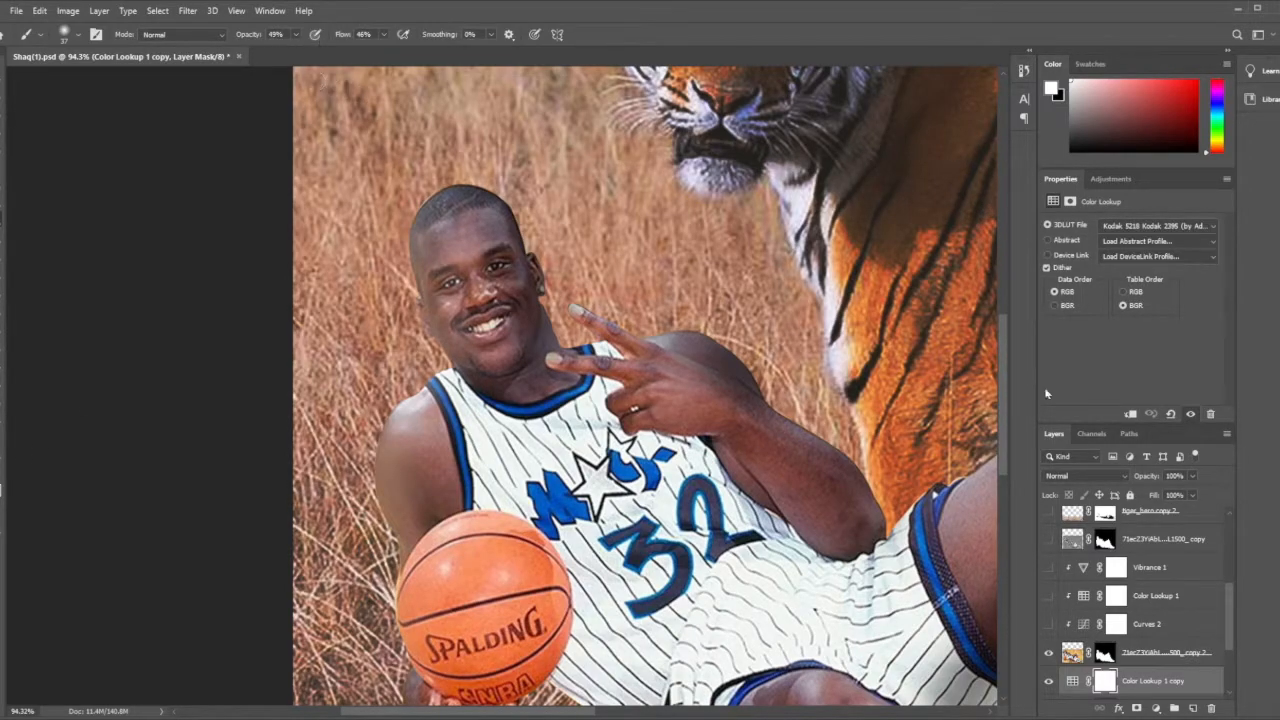
pyautogui.scroll(-4, 700, 515)
pyautogui.scroll(1, 684, 539)
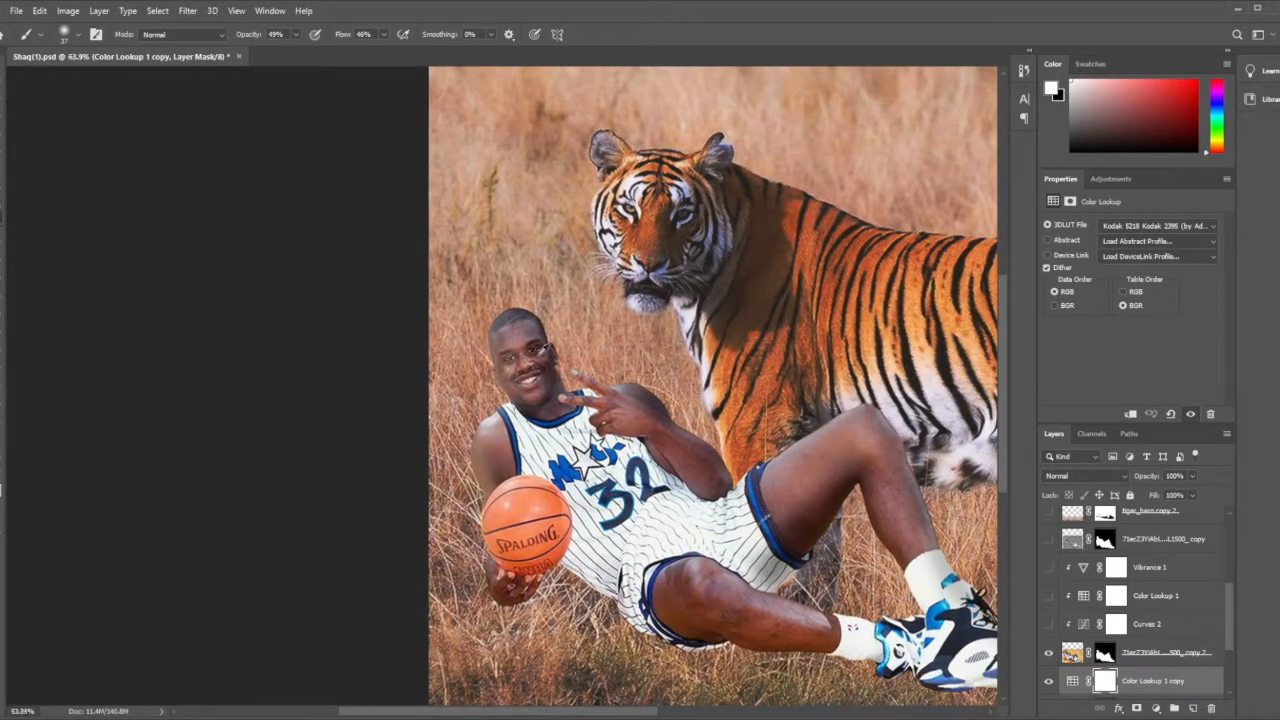
pyautogui.scroll(1, 560, 380)
# Select the player cutout layer, clear the selection around it, and compare the player's lighting with the tiger's
pyautogui.click(1072, 656)
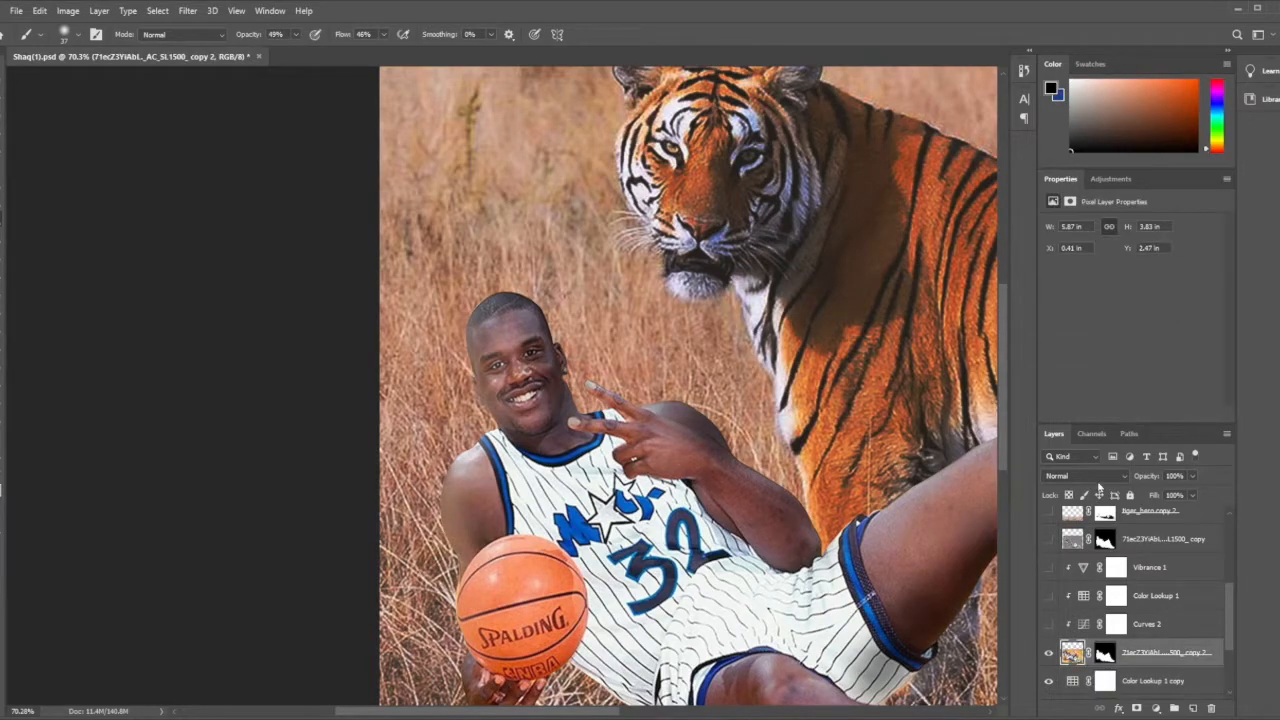
pyautogui.scroll(-2, 543, 545)
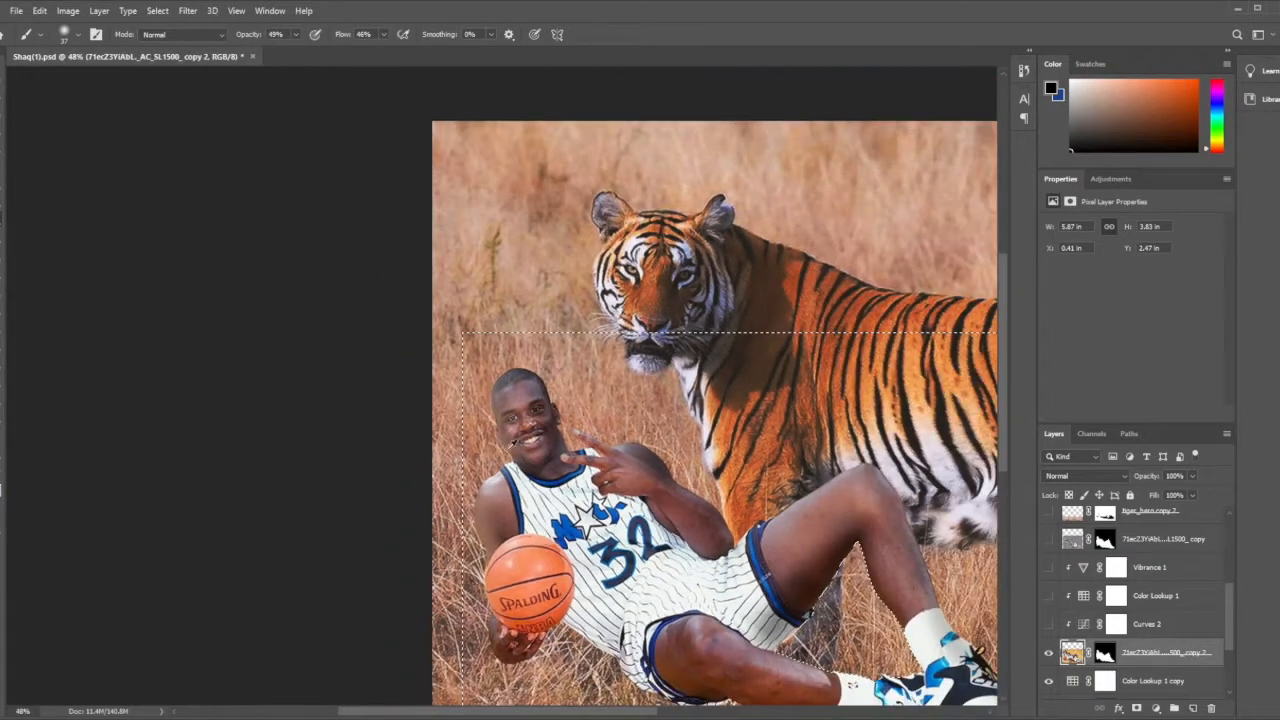
pyautogui.scroll(2, 503, 416)
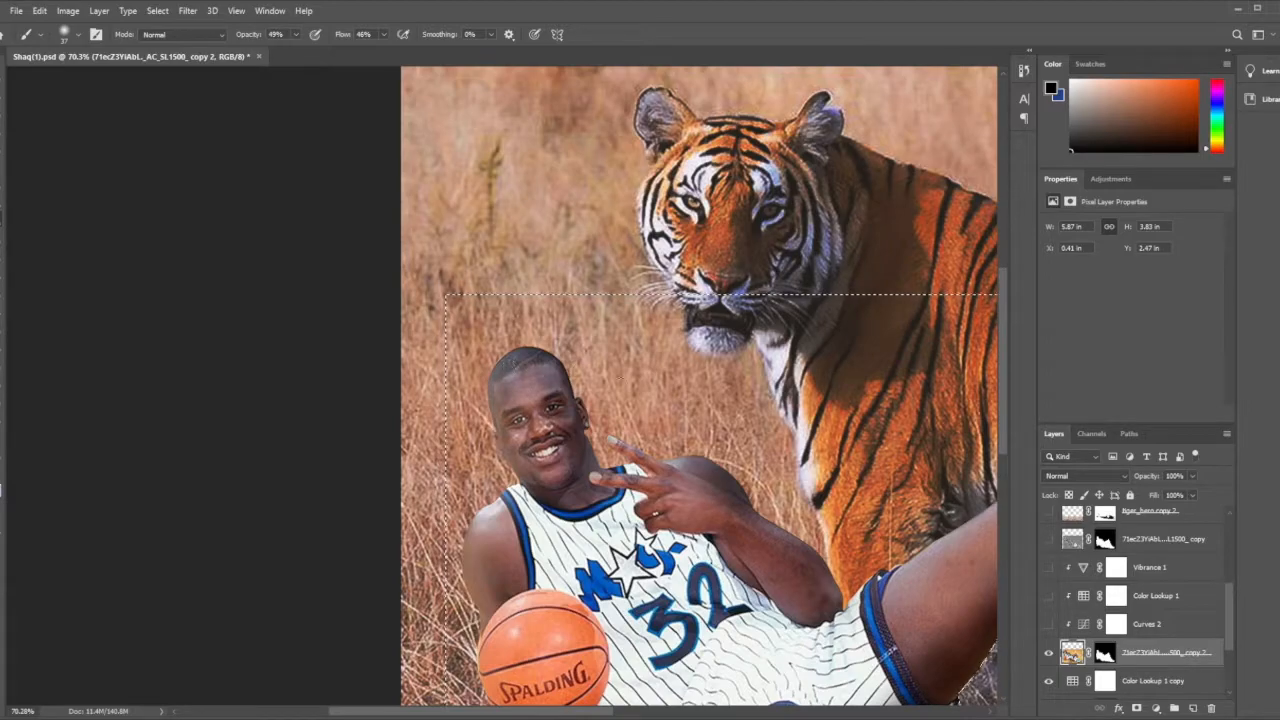
pyautogui.hotkey('ctrl', 'd')
pyautogui.scroll(-3, 664, 490)
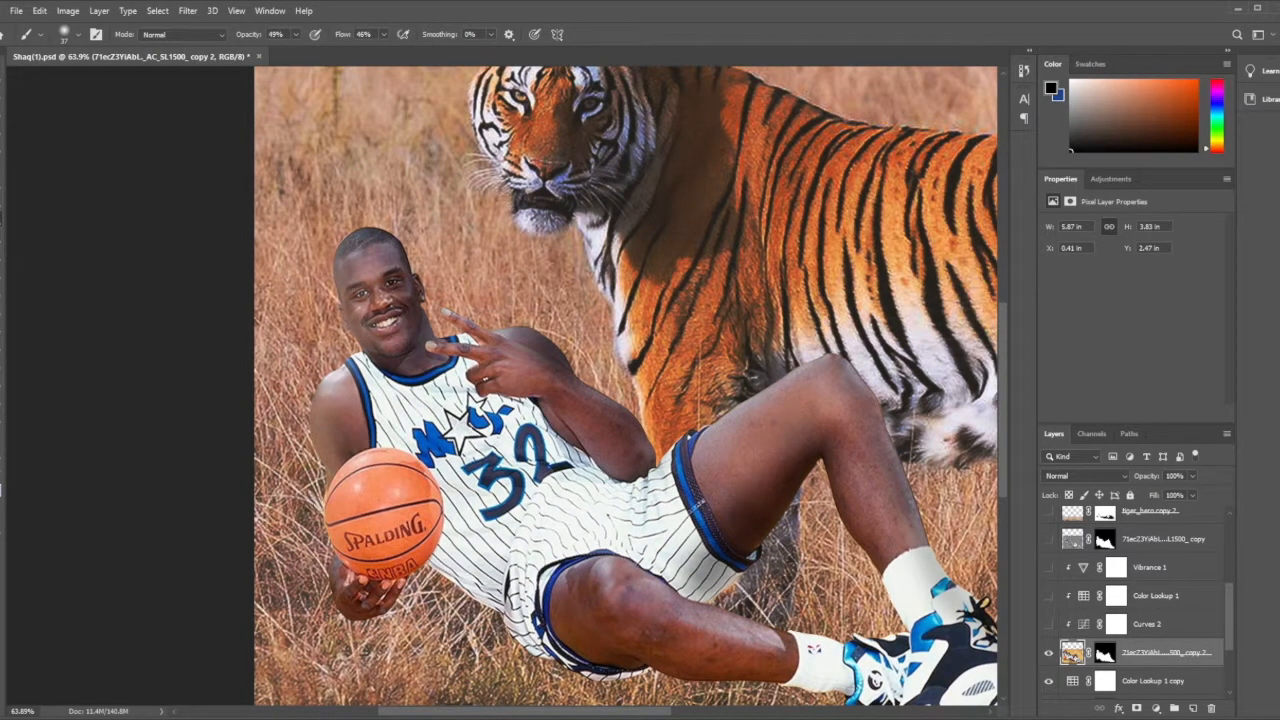
pyautogui.moveTo(436, 279); pyautogui.dragTo(399, 416)
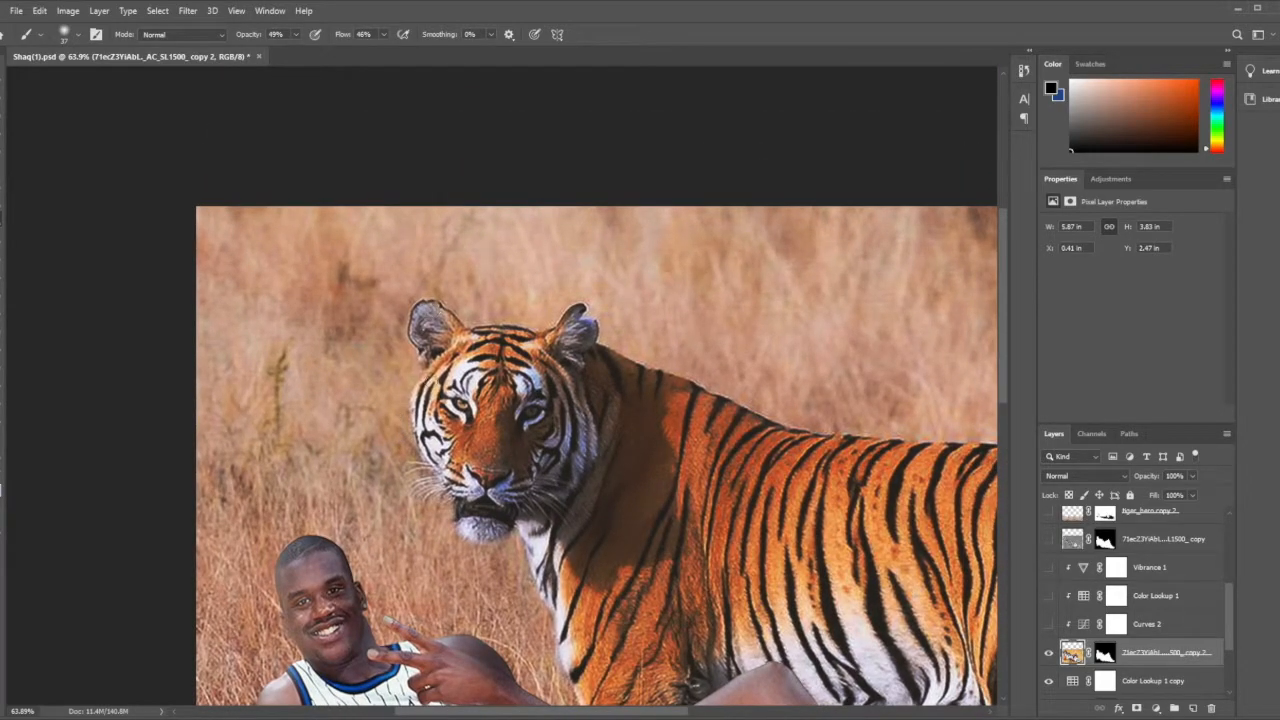
pyautogui.moveTo(549, 554); pyautogui.dragTo(442, 391)
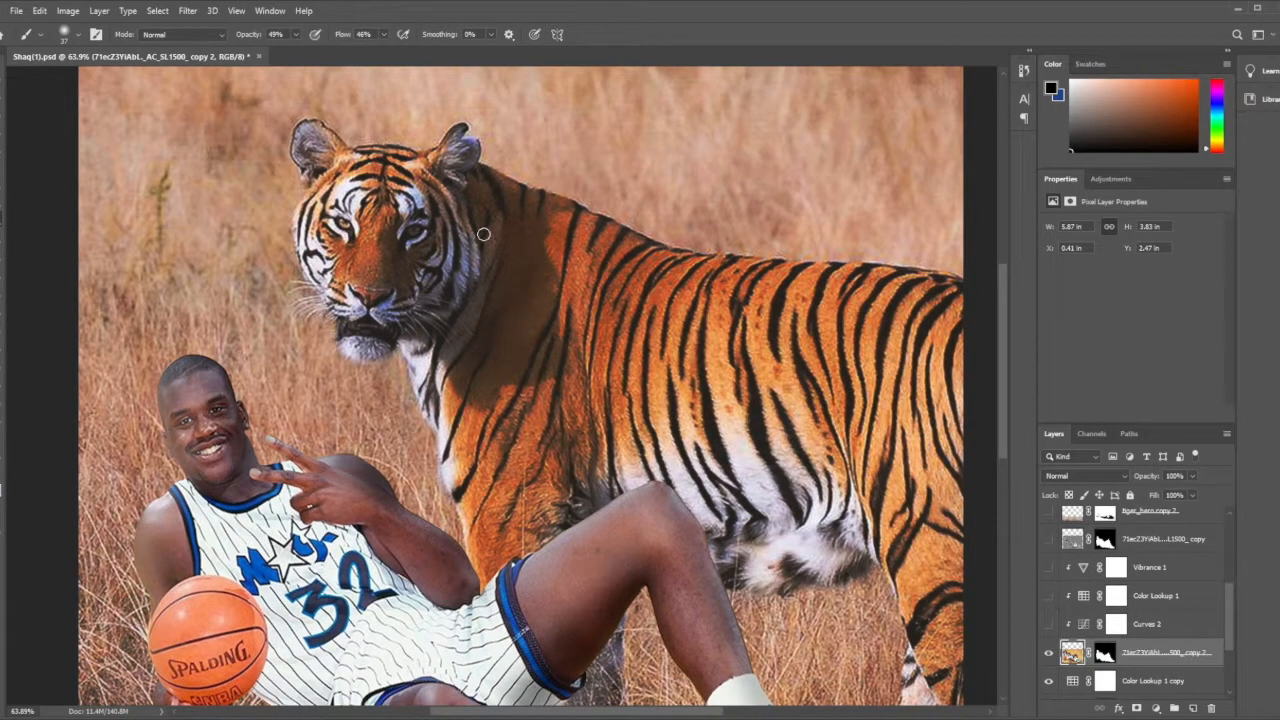
pyautogui.moveTo(388, 632); pyautogui.dragTo(493, 467)
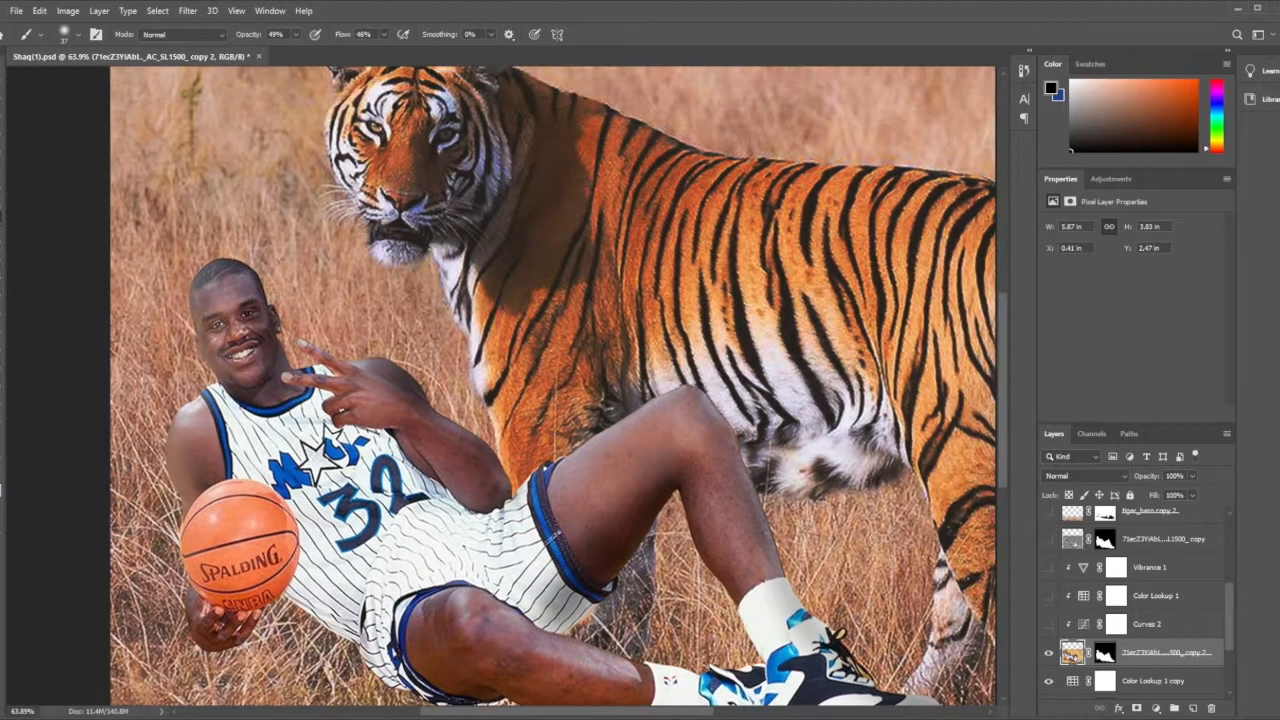
# Turn on the Curves 2 and Color Lookup 1 adjustments clipped to the player cutout
pyautogui.click(1048, 624)
pyautogui.click(1148, 626)
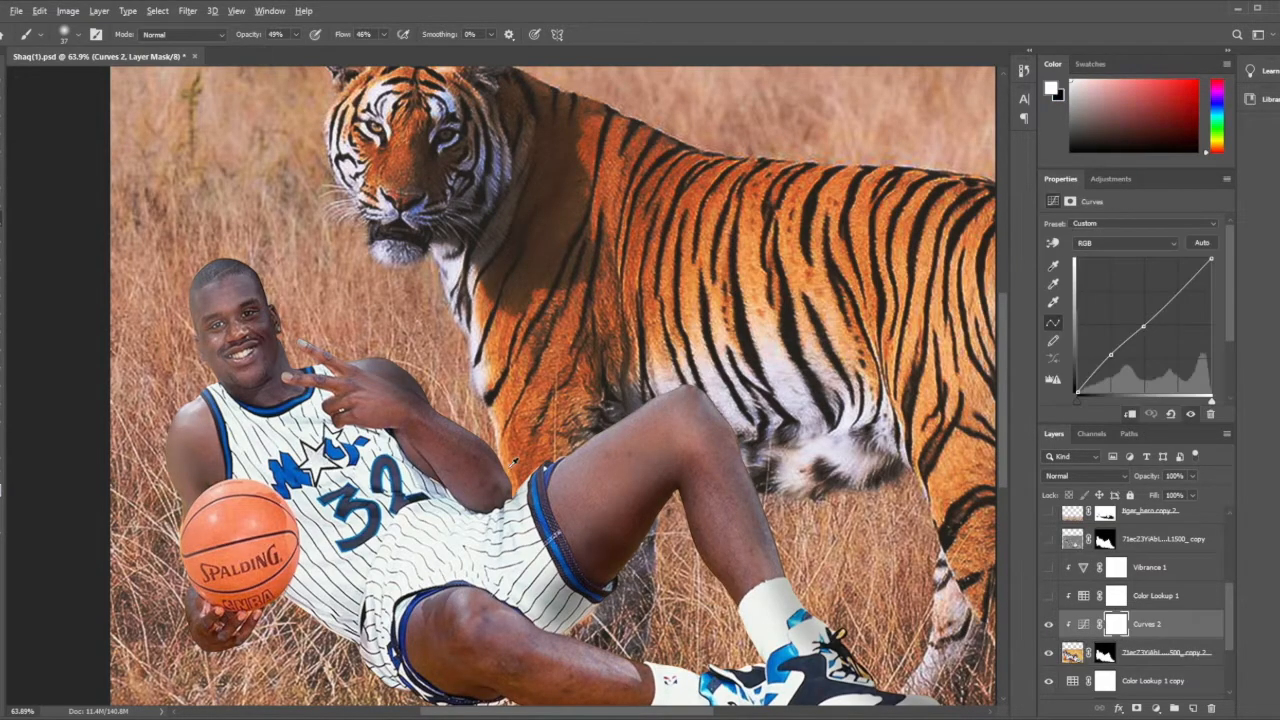
pyautogui.scroll(-2, 513, 461)
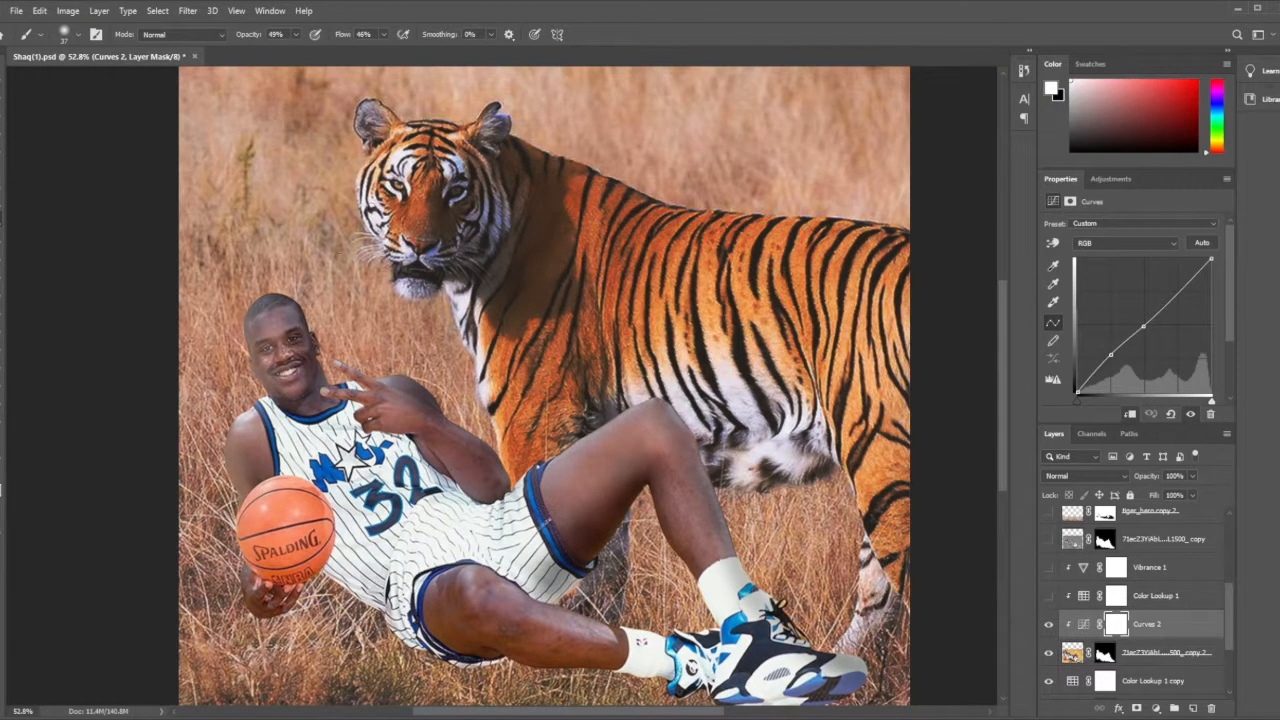
pyautogui.click(1048, 596)
pyautogui.click(1168, 607)
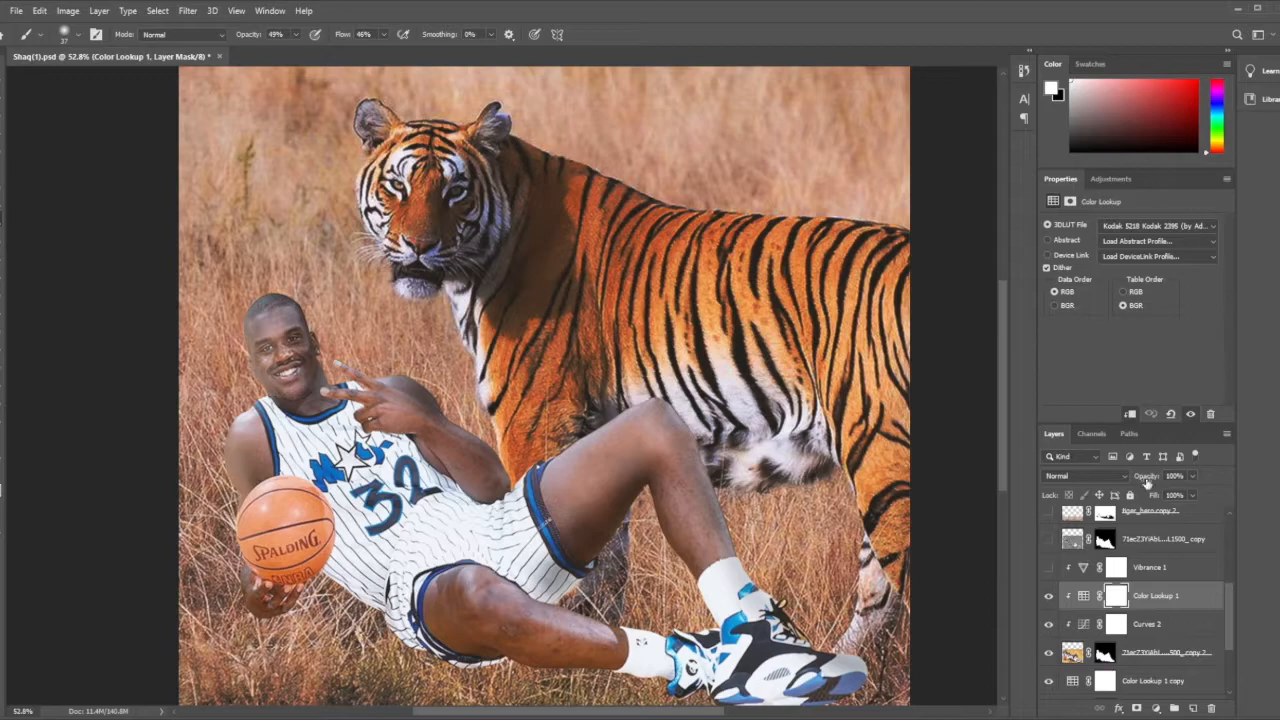
# Select the Vibrance 1 adjustment clipped to the player cutout and make it visible
pyautogui.scroll(-2, 1158, 622)
pyautogui.click(1137, 574)
pyautogui.scroll(1, 1137, 574)
pyautogui.scroll(2, 1137, 574)
pyautogui.click(1137, 568)
pyautogui.click(1048, 567)
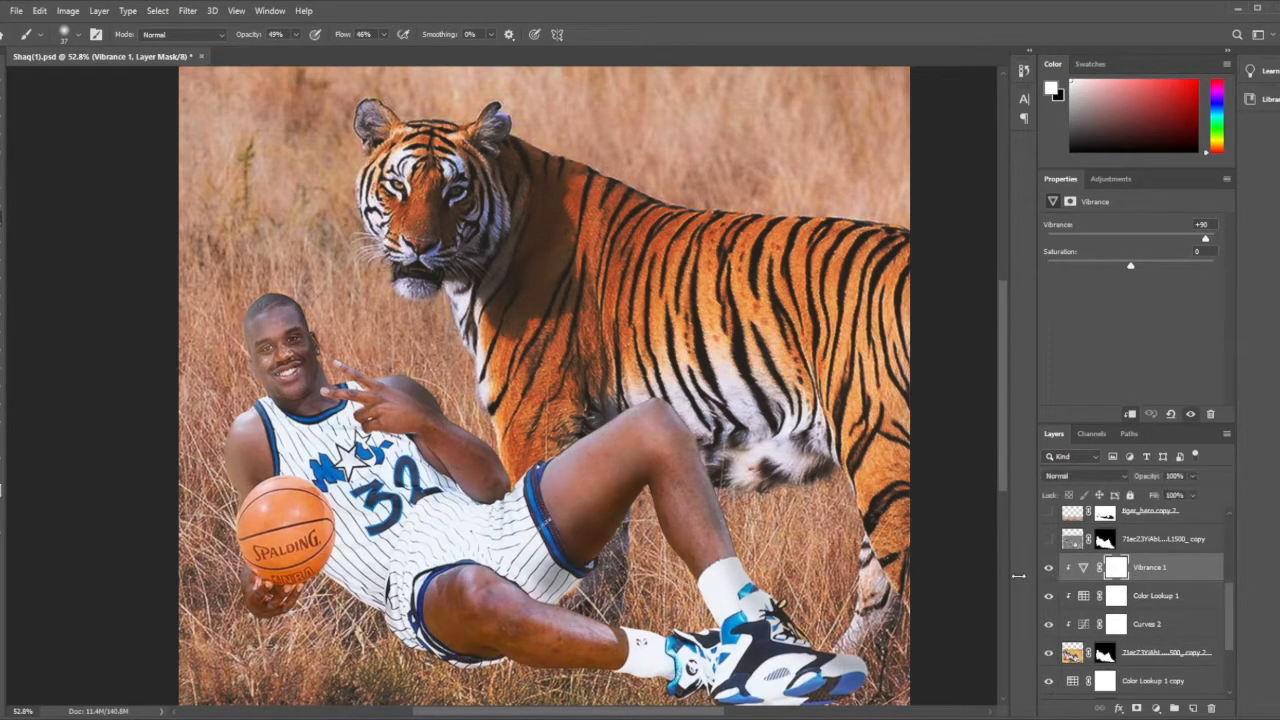
pyautogui.scroll(-1, 501, 502)
pyautogui.scroll(1, 501, 502)
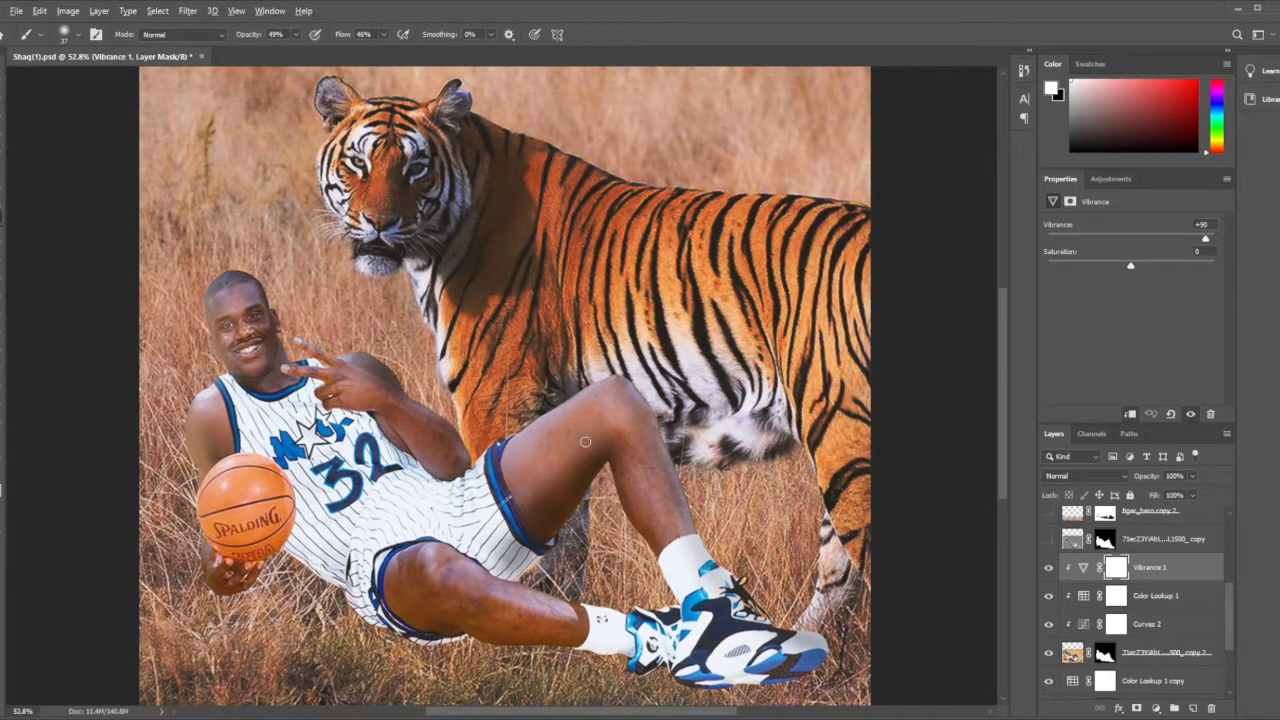
# Paste the full basketball court photo of the player as a new layer and place it above the Vibrance 1 adjustment
pyautogui.scroll(2, 1130, 586)
pyautogui.scroll(2, 1128, 587)
pyautogui.click(1170, 650)
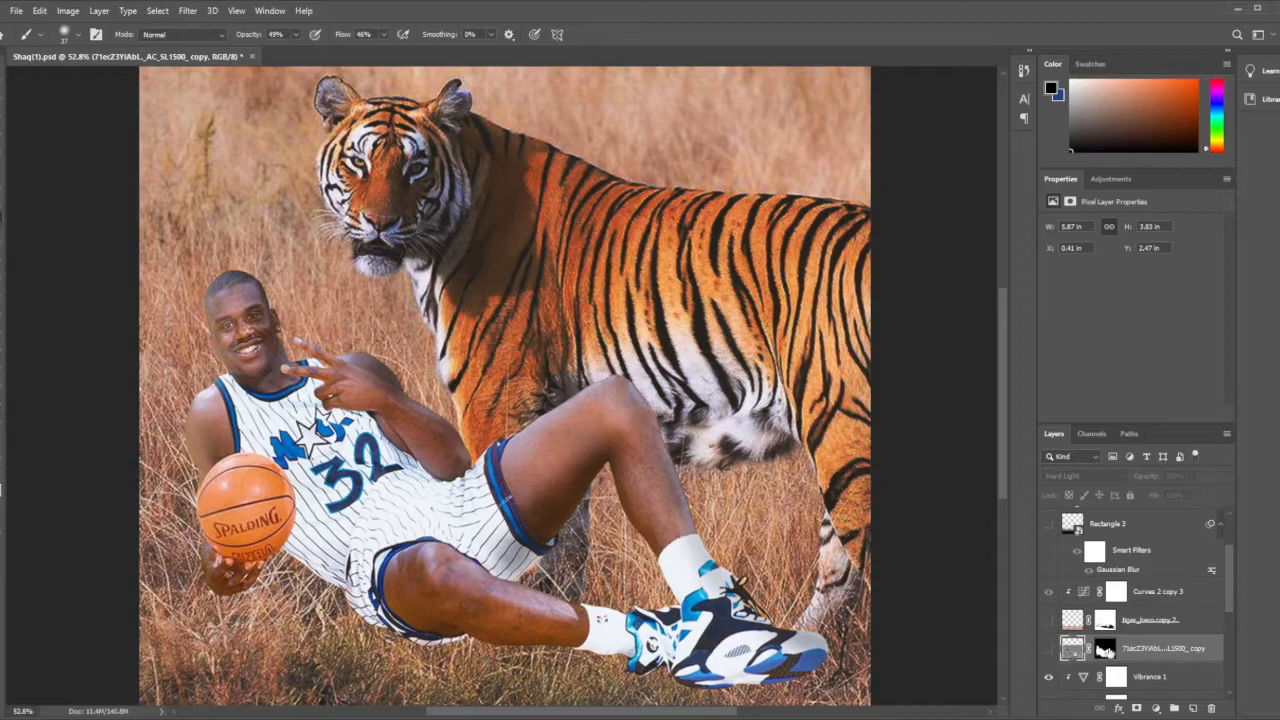
pyautogui.scroll(-2, 1104, 660)
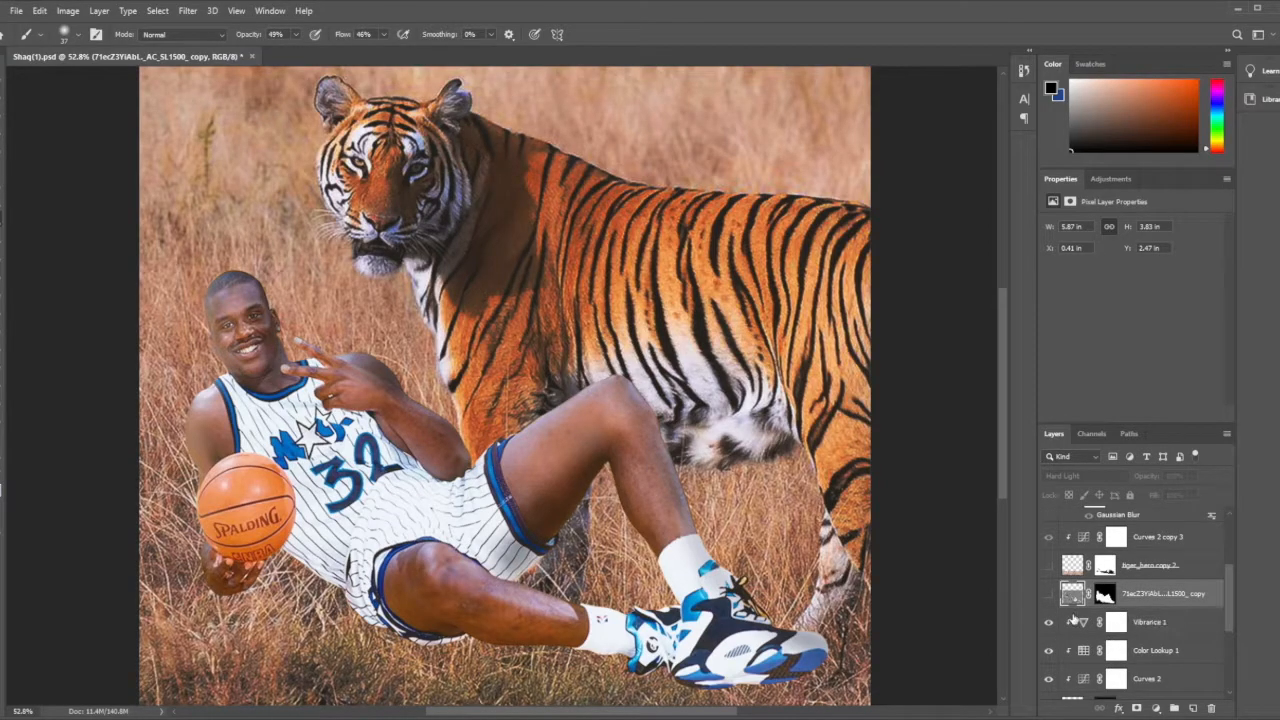
pyautogui.scroll(-2, 1128, 626)
pyautogui.click(1133, 604)
pyautogui.scroll(2, 1133, 606)
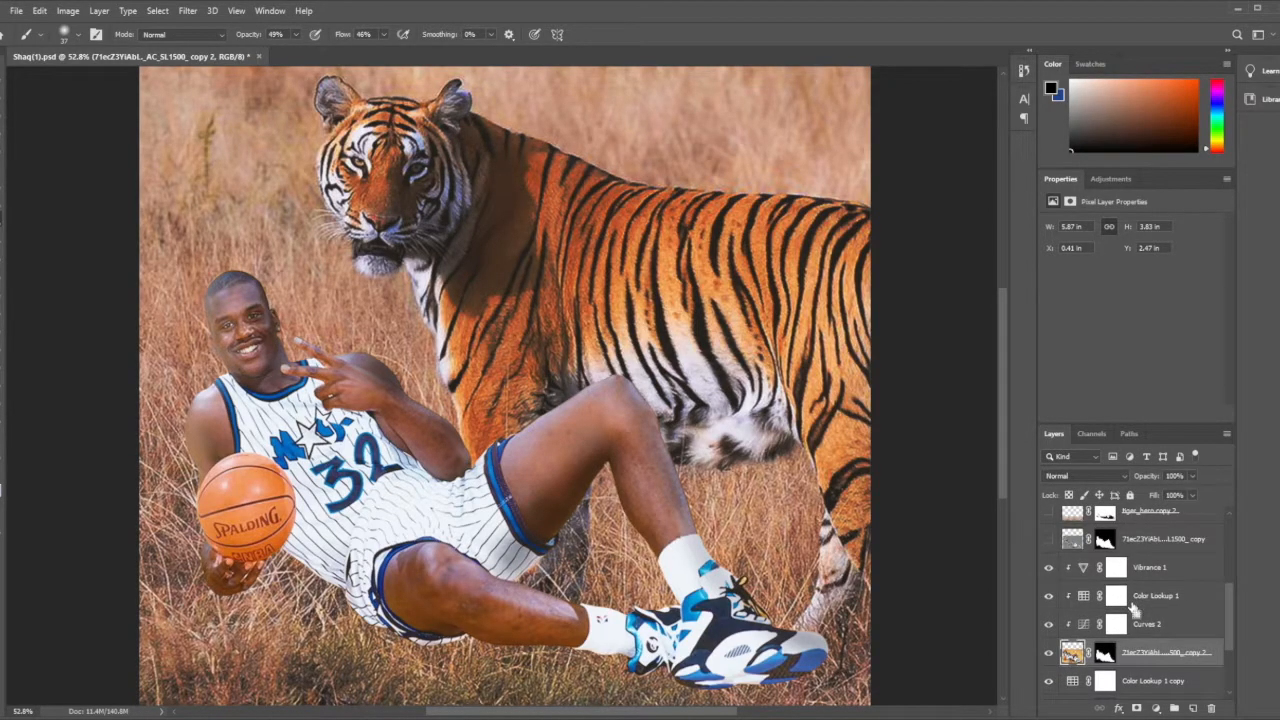
pyautogui.hotkey('ctrl', 'v')
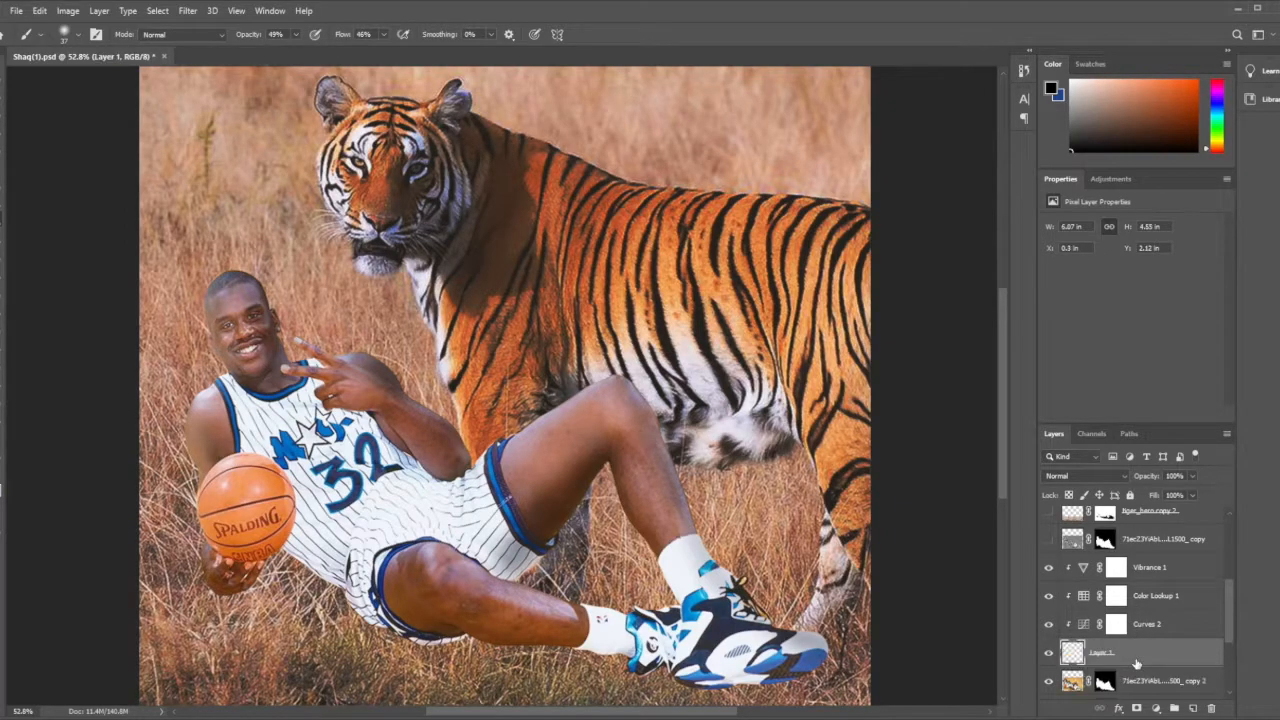
pyautogui.moveTo(1136, 652); pyautogui.dragTo(1124, 570)
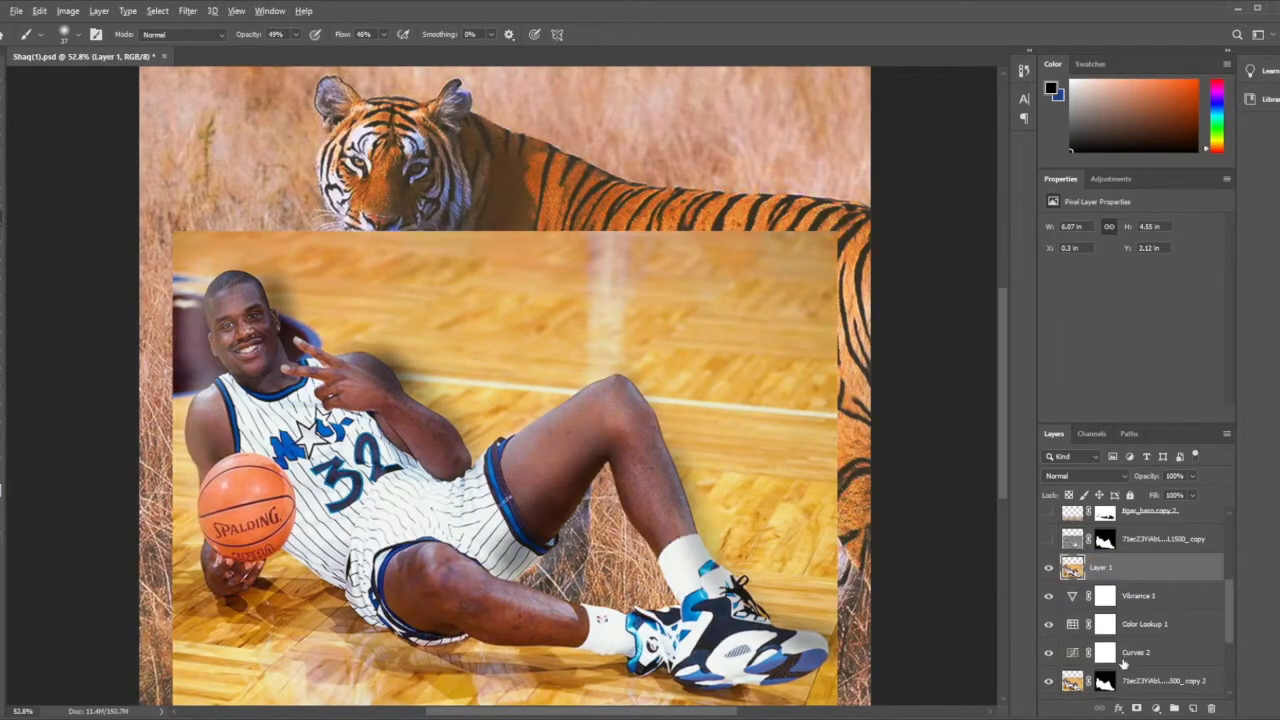
# Clip the Curves 2, Color Lookup 1 and Vibrance 1 adjustments to the player cutout again
pyautogui.keyDown('alt'); pyautogui.click(1058, 666); pyautogui.keyUp('alt')
pyautogui.keyDown('alt'); pyautogui.click(1058, 638); pyautogui.keyUp('alt')
pyautogui.keyDown('alt'); pyautogui.click(1056, 609); pyautogui.keyUp('alt')
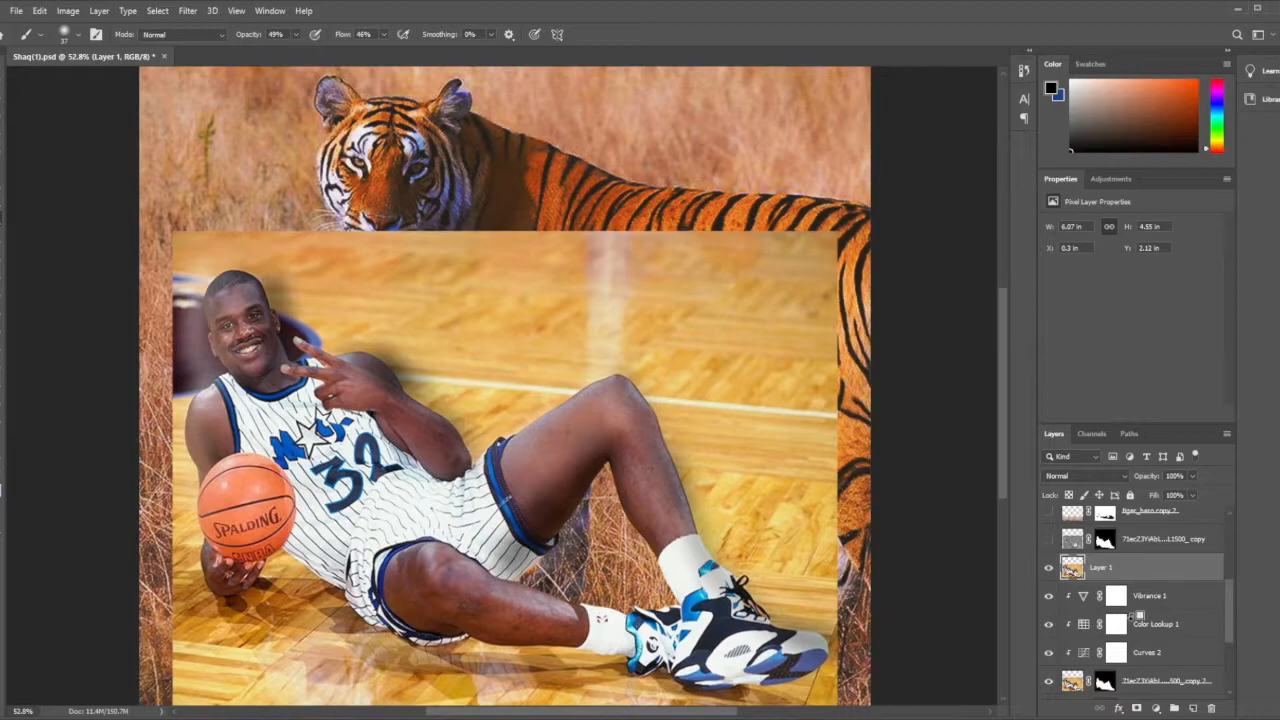
# Hide the pasted court photo layer, then show and select the masked grey detail copy of the player above it
pyautogui.click(1049, 567)
pyautogui.click(1049, 540)
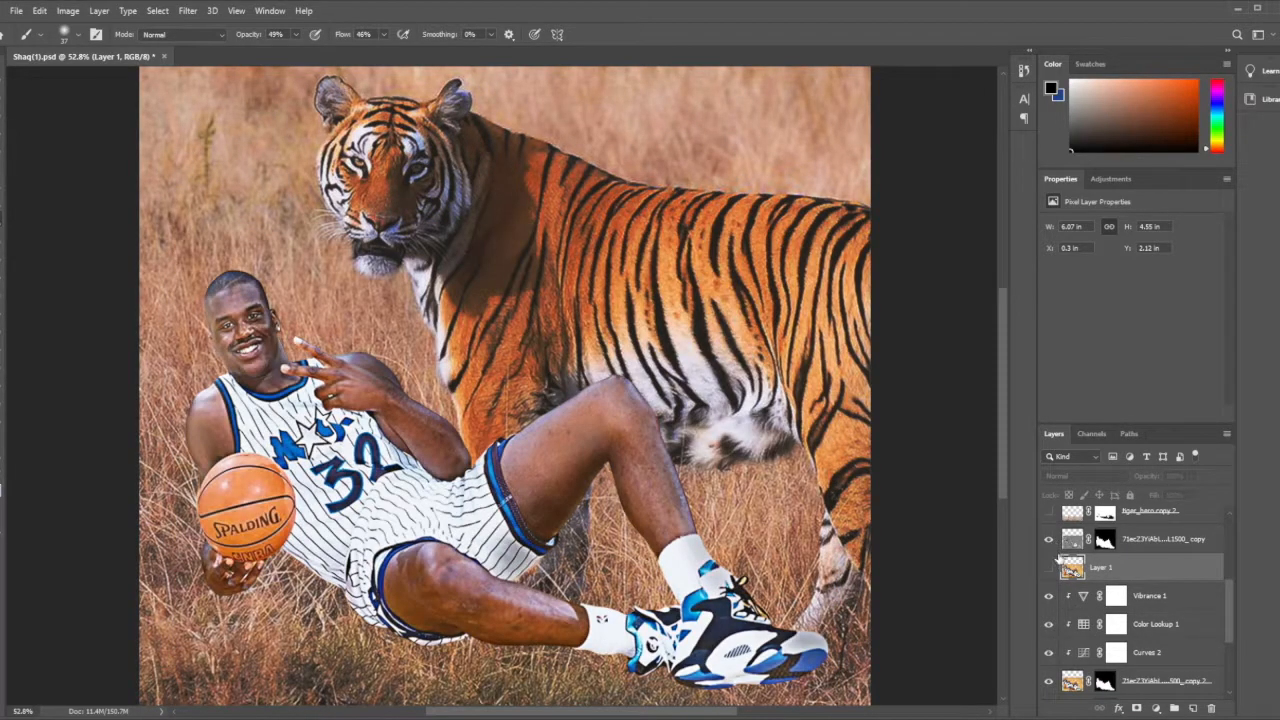
pyautogui.click(1155, 549)
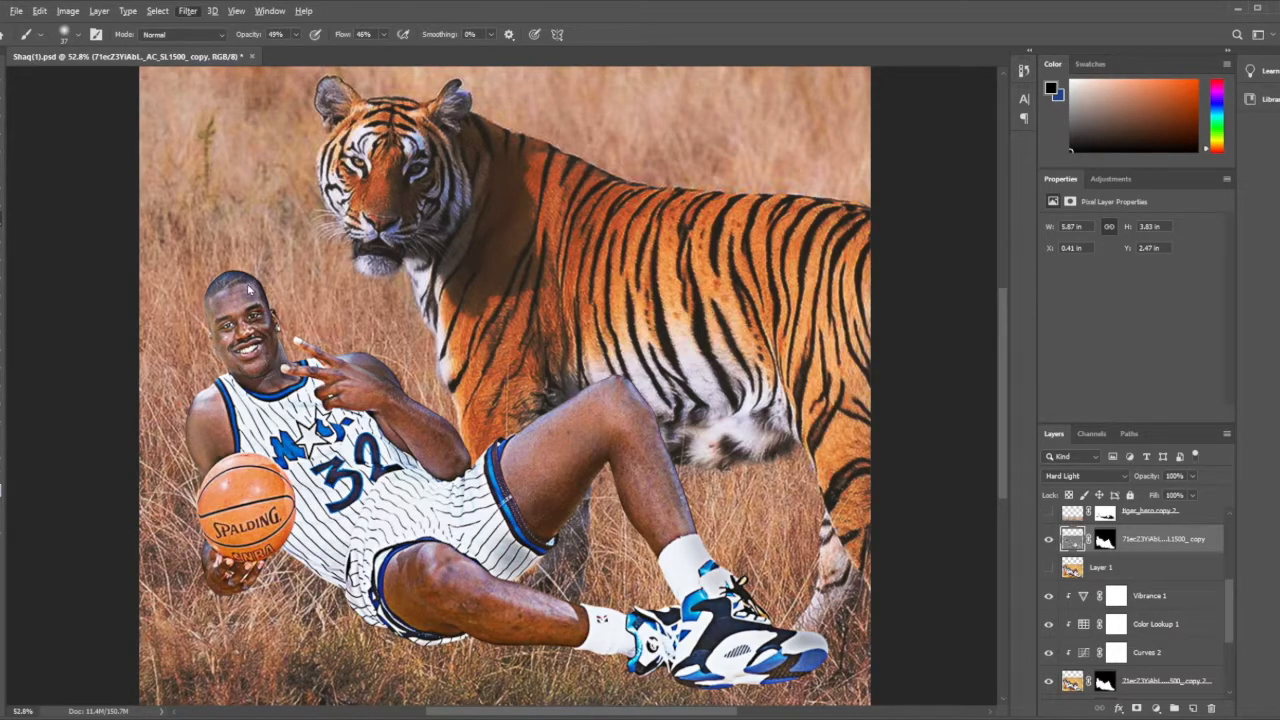
pyautogui.press('h')
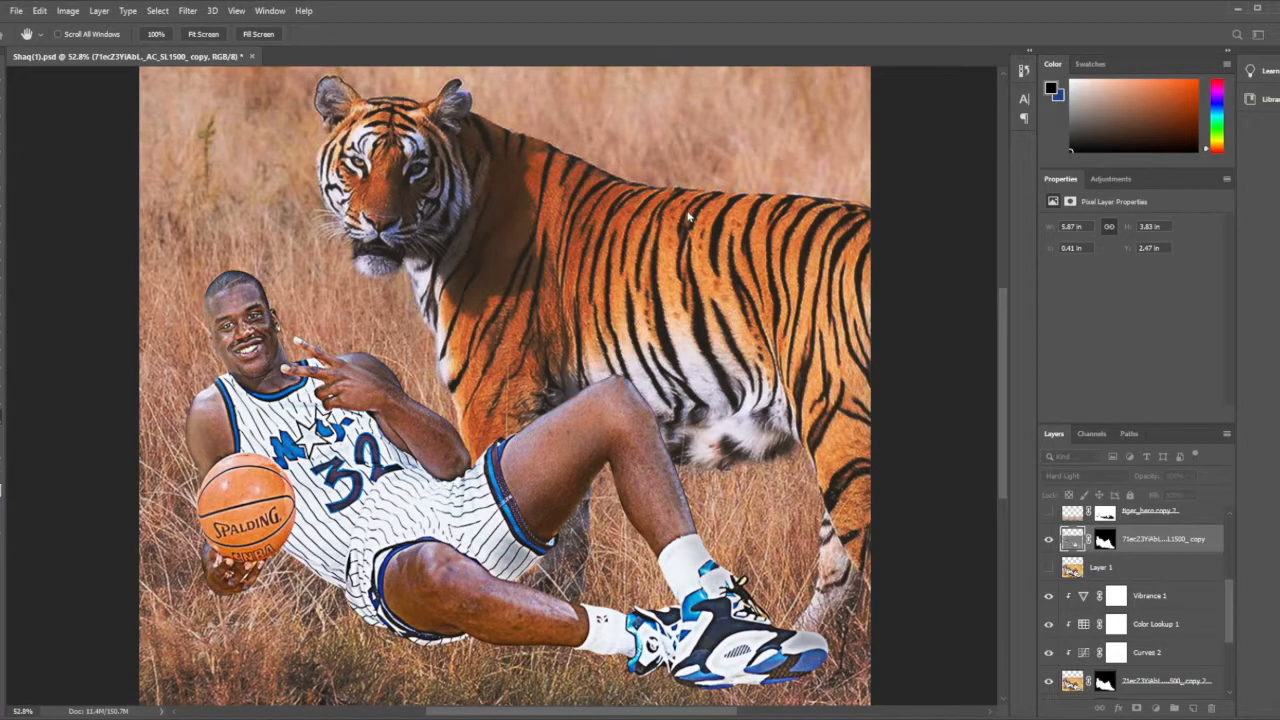
pyautogui.press('b')
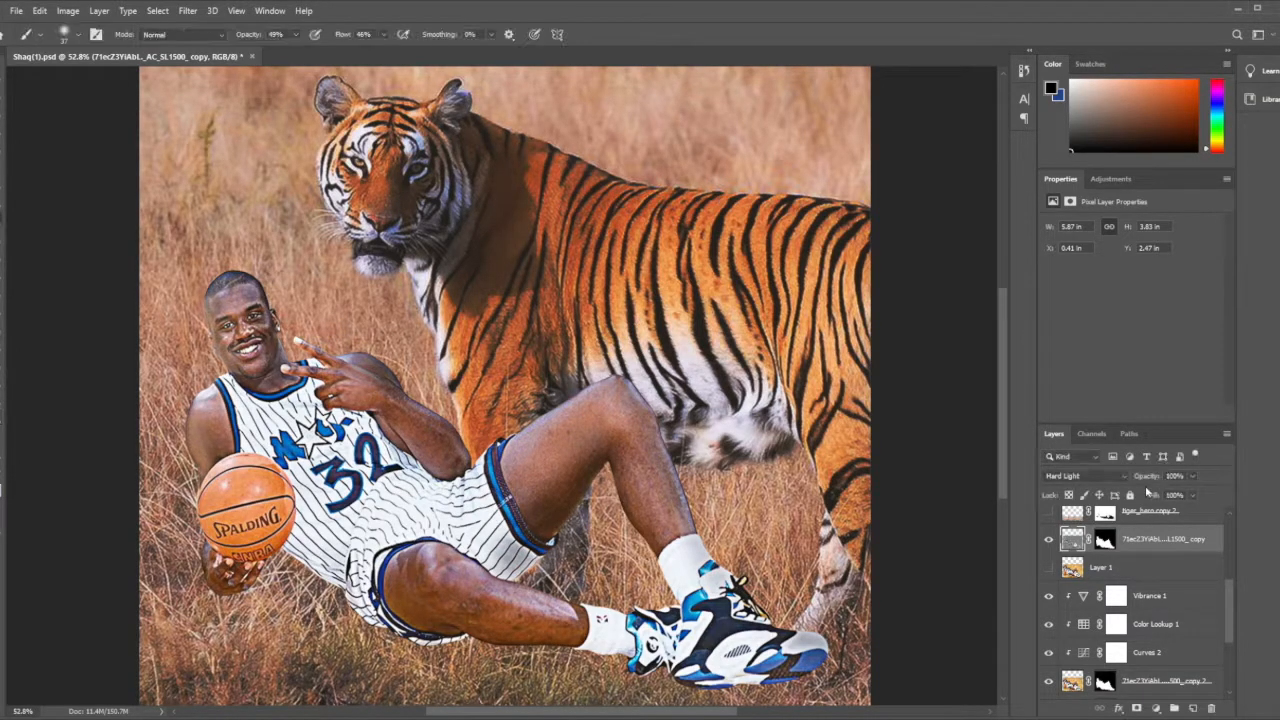
# Preview the grey detail copy of the player in Normal and Screen blend modes and return it to Hard Light
pyautogui.click(1088, 479)
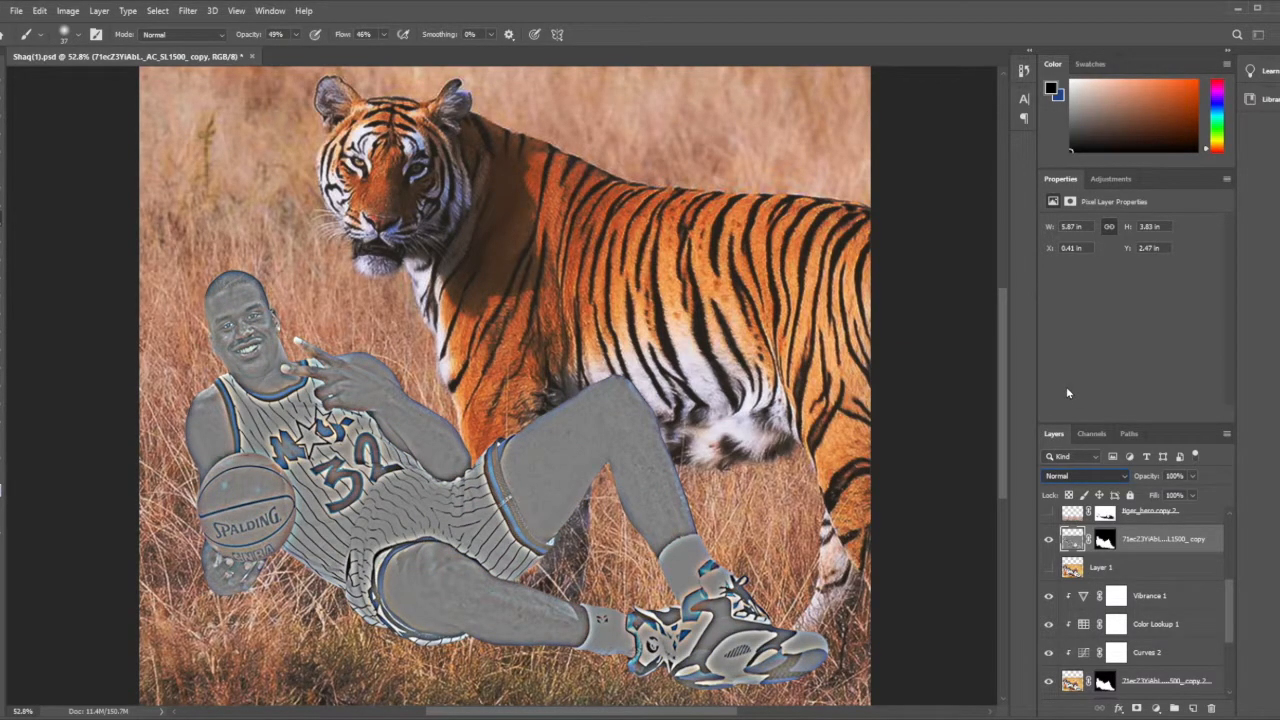
pyautogui.click(1088, 482)
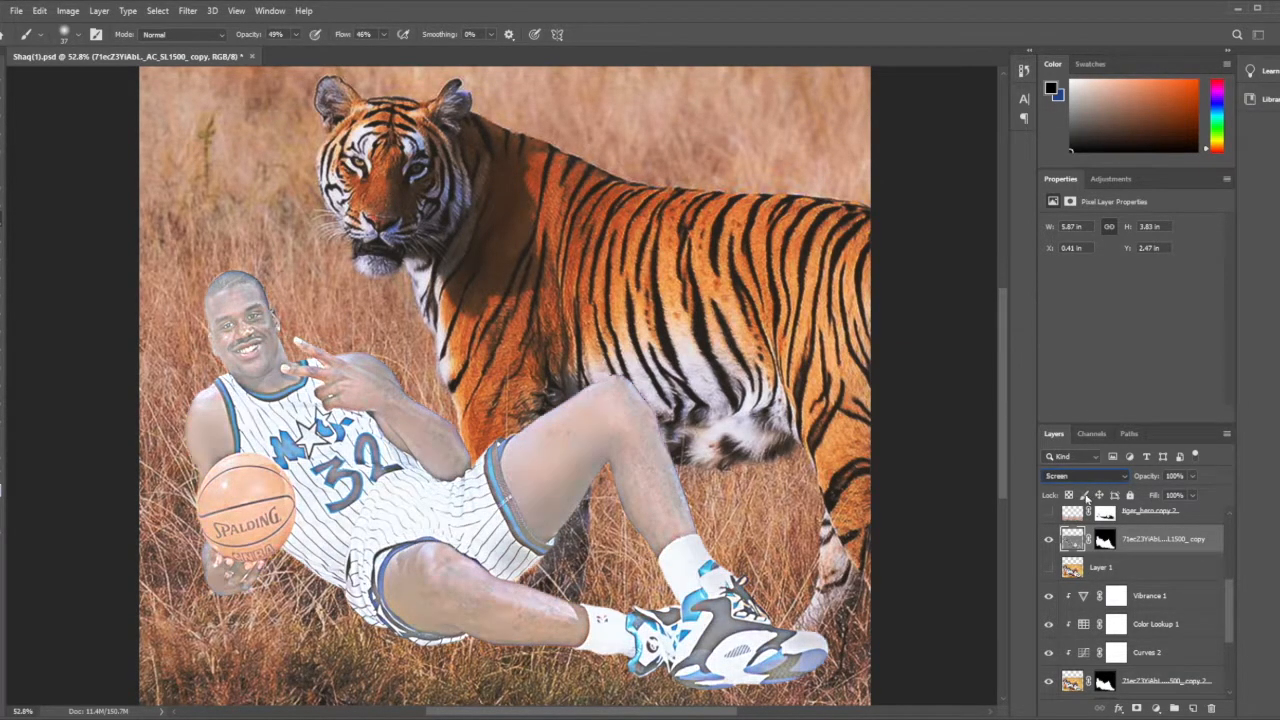
pyautogui.click(1118, 540)
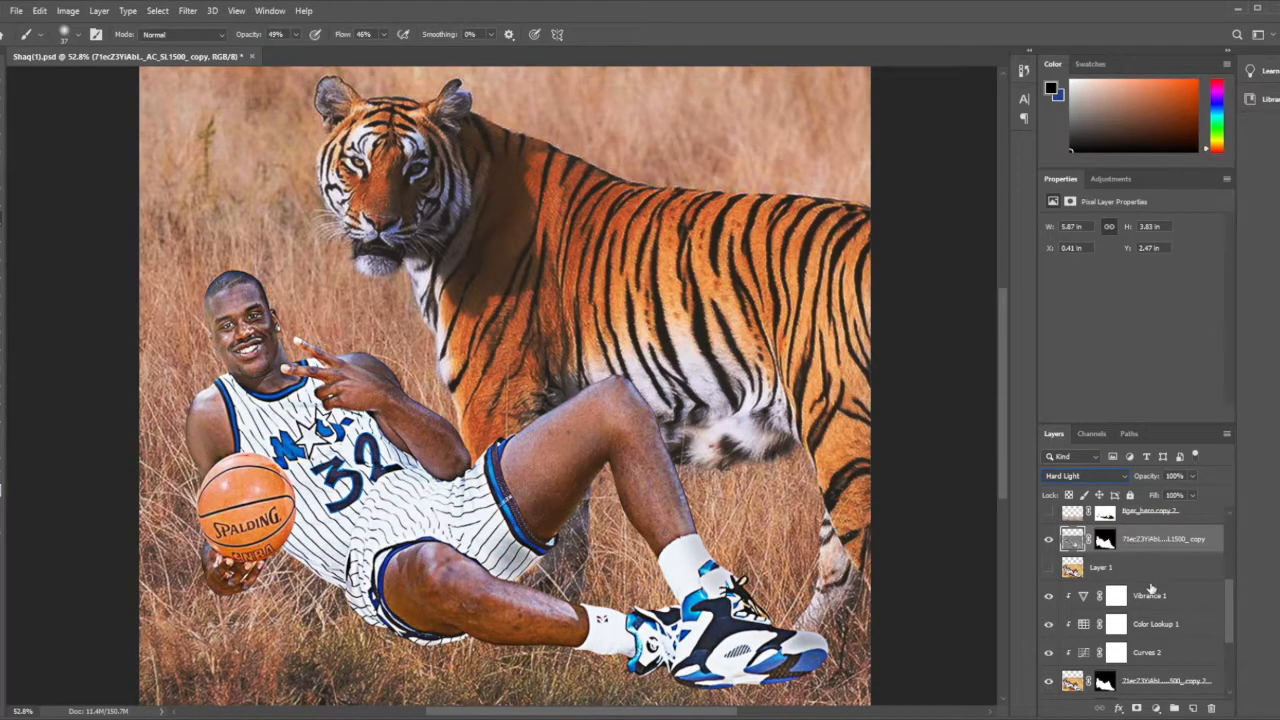
# Examine the player's sharpened face and body up close and compare them with the Hard Light detail copy off and on
pyautogui.scroll(2, 300, 372)
pyautogui.scroll(3, 139, 282)
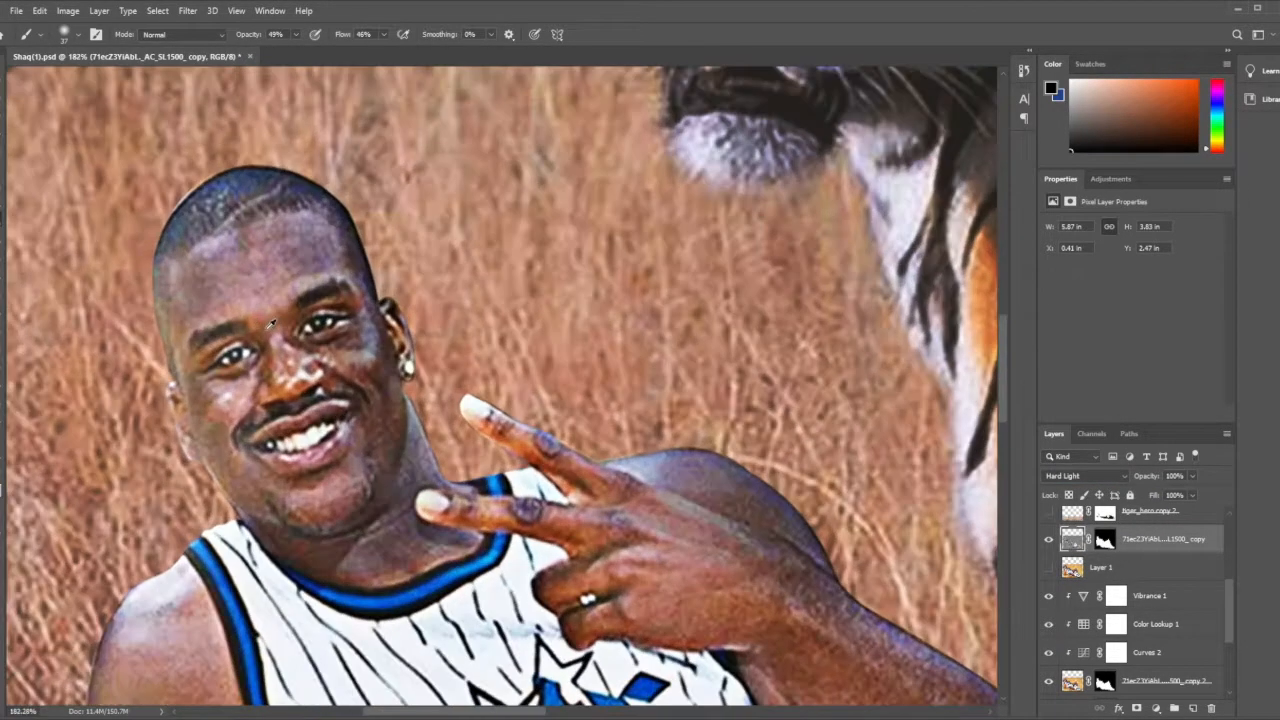
pyautogui.scroll(-4, 300, 360)
pyautogui.moveTo(965, 651); pyautogui.dragTo(747, 481)
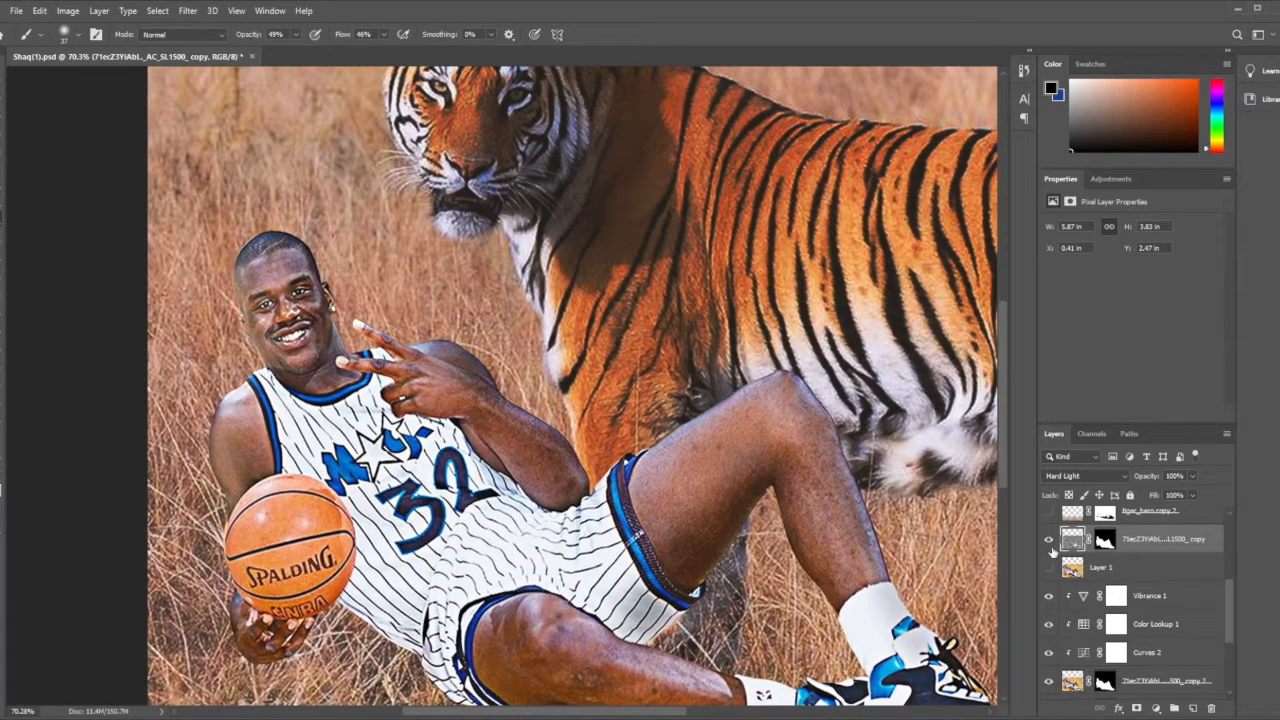
pyautogui.click(1049, 540)
pyautogui.click(1049, 540)
# Select and show the tiger_hero copy 2 grass layer over the player, and hide its clipped Curves 2 copy 3 adjustment
pyautogui.scroll(1, 1080, 600)
pyautogui.click(1157, 571)
pyautogui.scroll(1, 1145, 581)
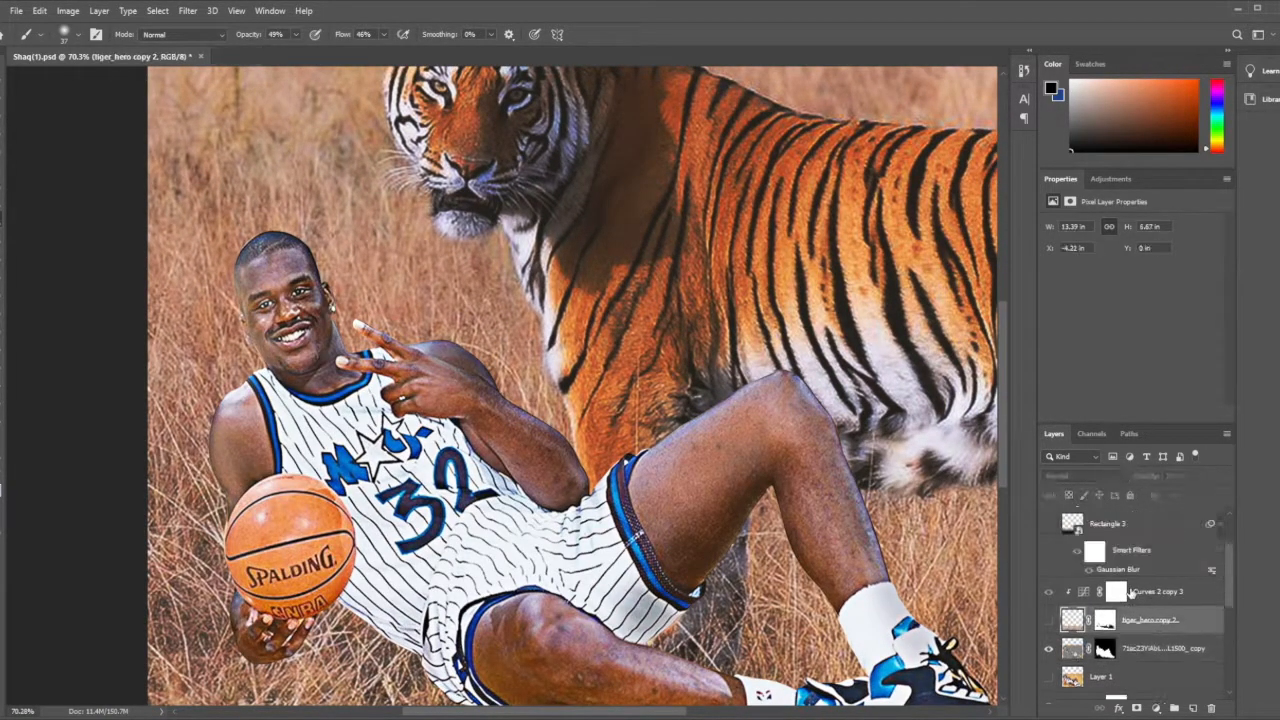
pyautogui.scroll(-3, 849, 595)
pyautogui.moveTo(849, 595); pyautogui.dragTo(748, 465)
pyautogui.scroll(2, 738, 484)
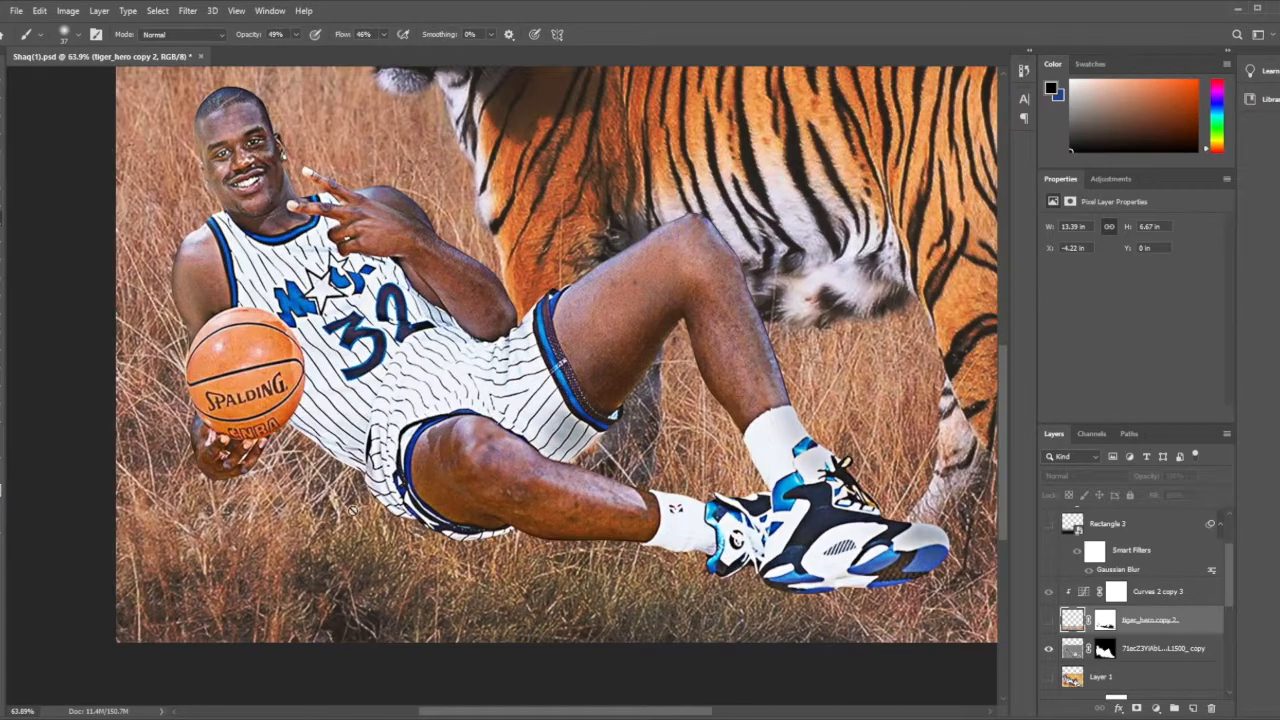
pyautogui.moveTo(712, 528)
pyautogui.mouseDown()
pyautogui.moveTo(648, 540)
pyautogui.moveTo(766, 552)
pyautogui.moveTo(613, 543)
pyautogui.moveTo(692, 506)
pyautogui.moveTo(717, 506)
pyautogui.moveTo(722, 530)
pyautogui.mouseUp()
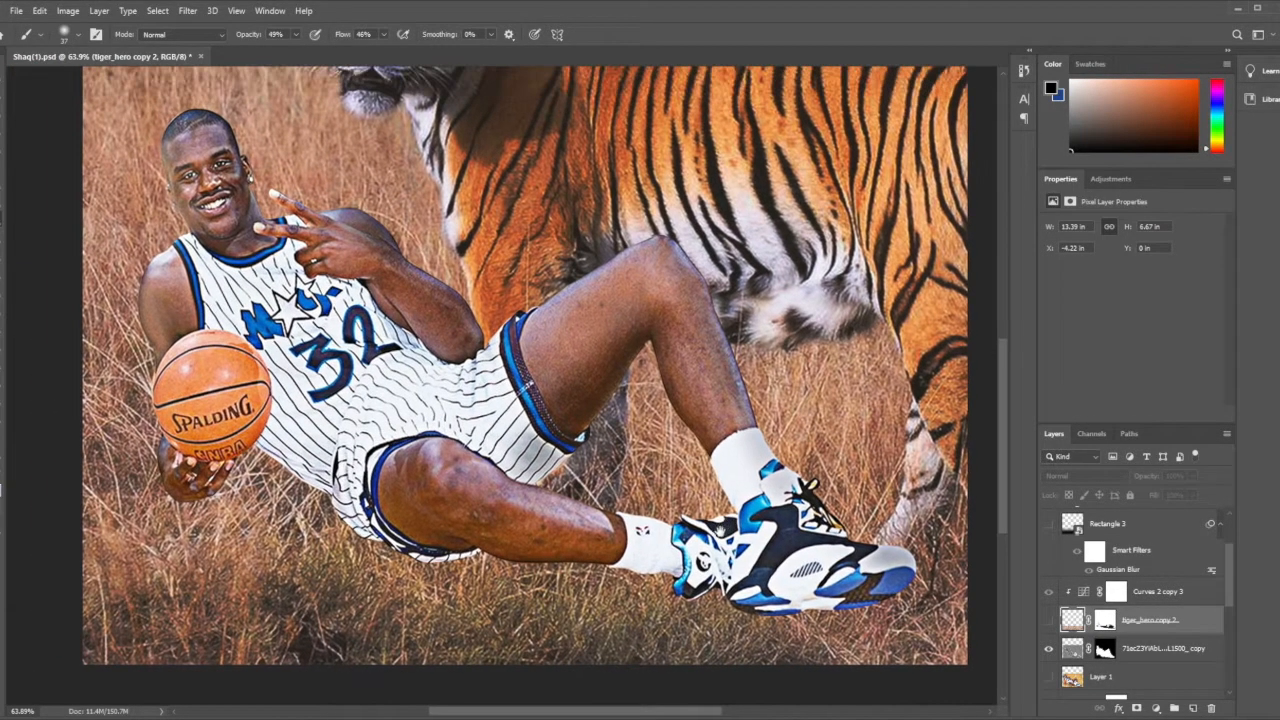
pyautogui.click(1048, 620)
pyautogui.click(1048, 591)
pyautogui.scroll(-3, 592, 571)
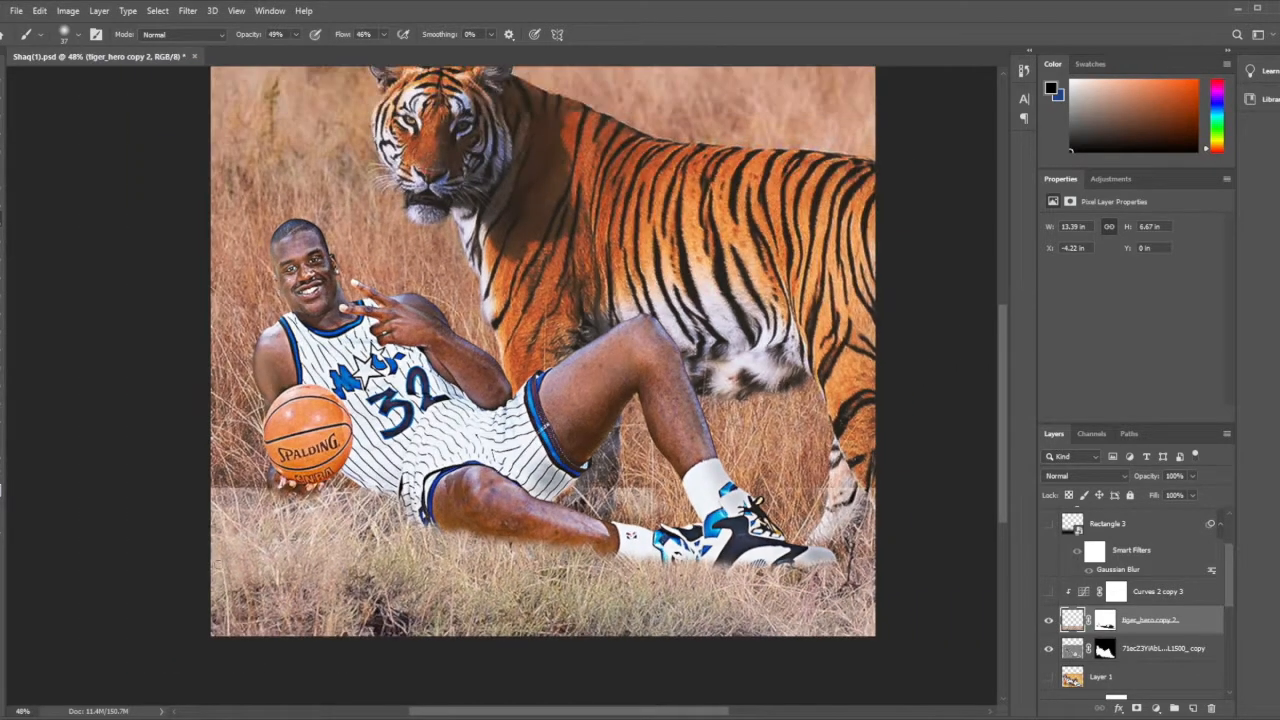
pyautogui.moveTo(752, 590); pyautogui.dragTo(704, 552)
# Outline the lower grass on the original tiger_hero layer with the Lasso tool, then reselect the tiger_hero copy 2 layer
pyautogui.scroll(-4, 1070, 632)
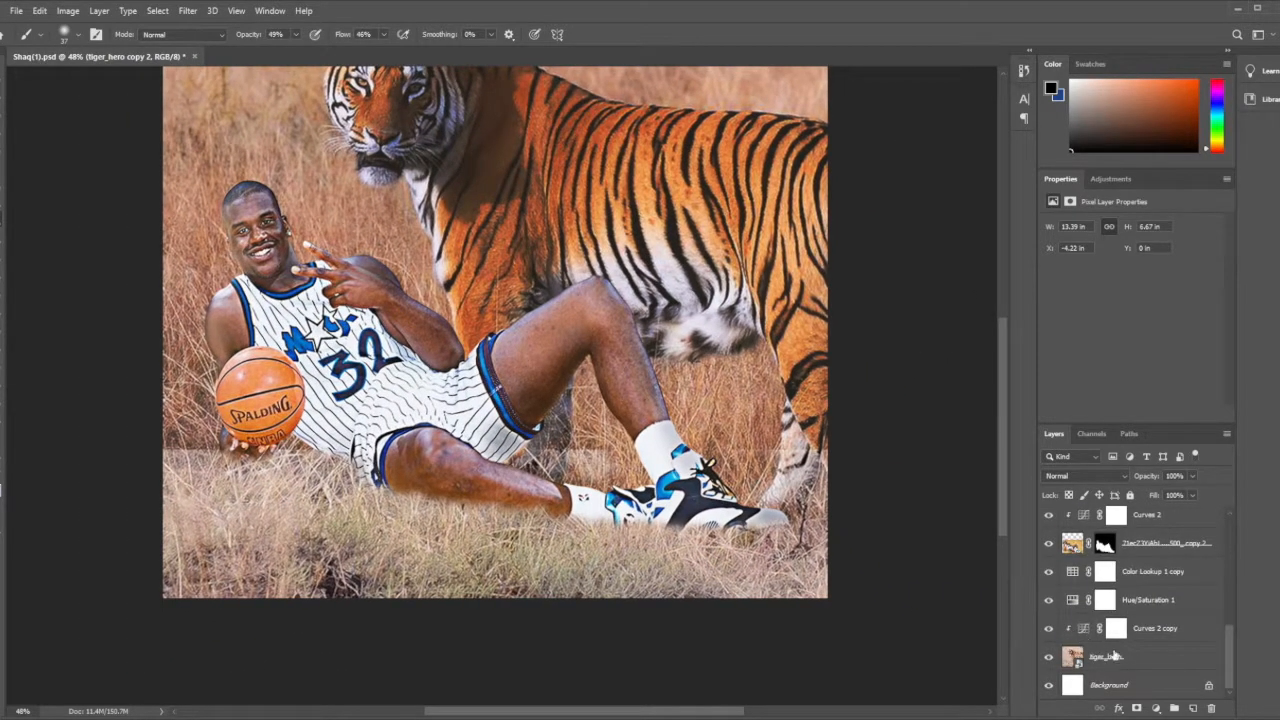
pyautogui.click(1108, 655)
pyautogui.press('l')
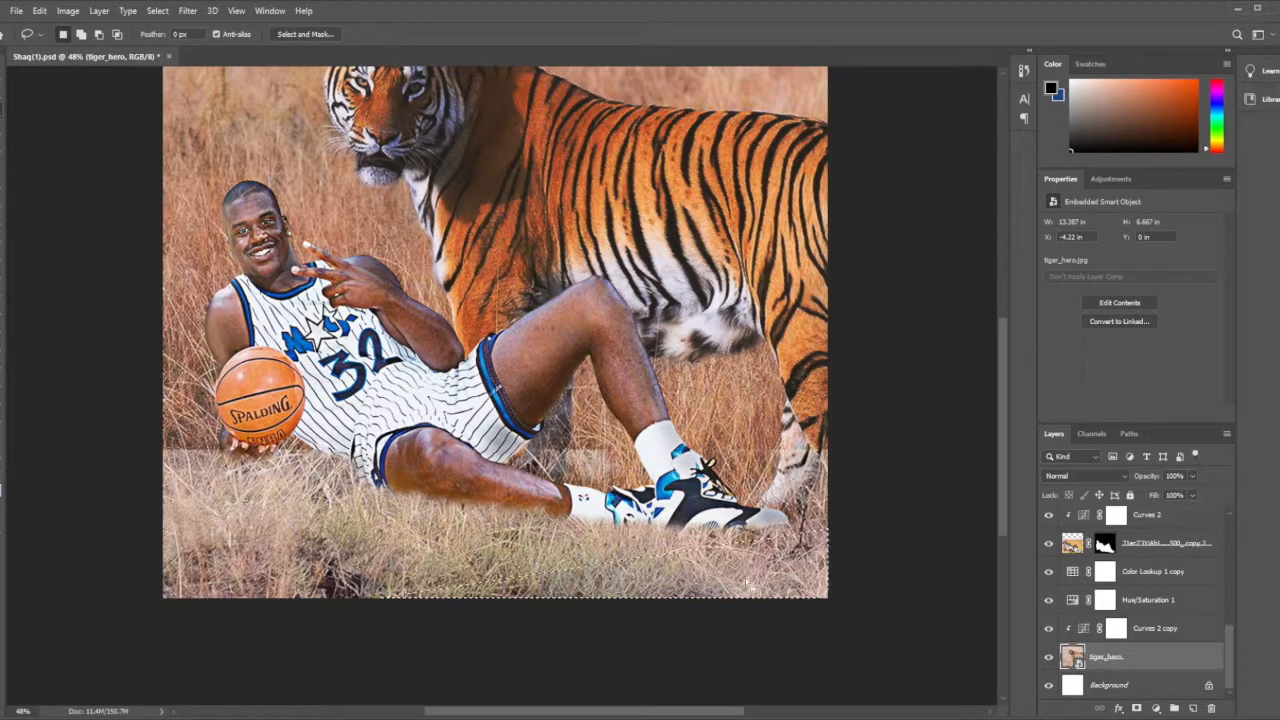
pyautogui.scroll(5, 1100, 630)
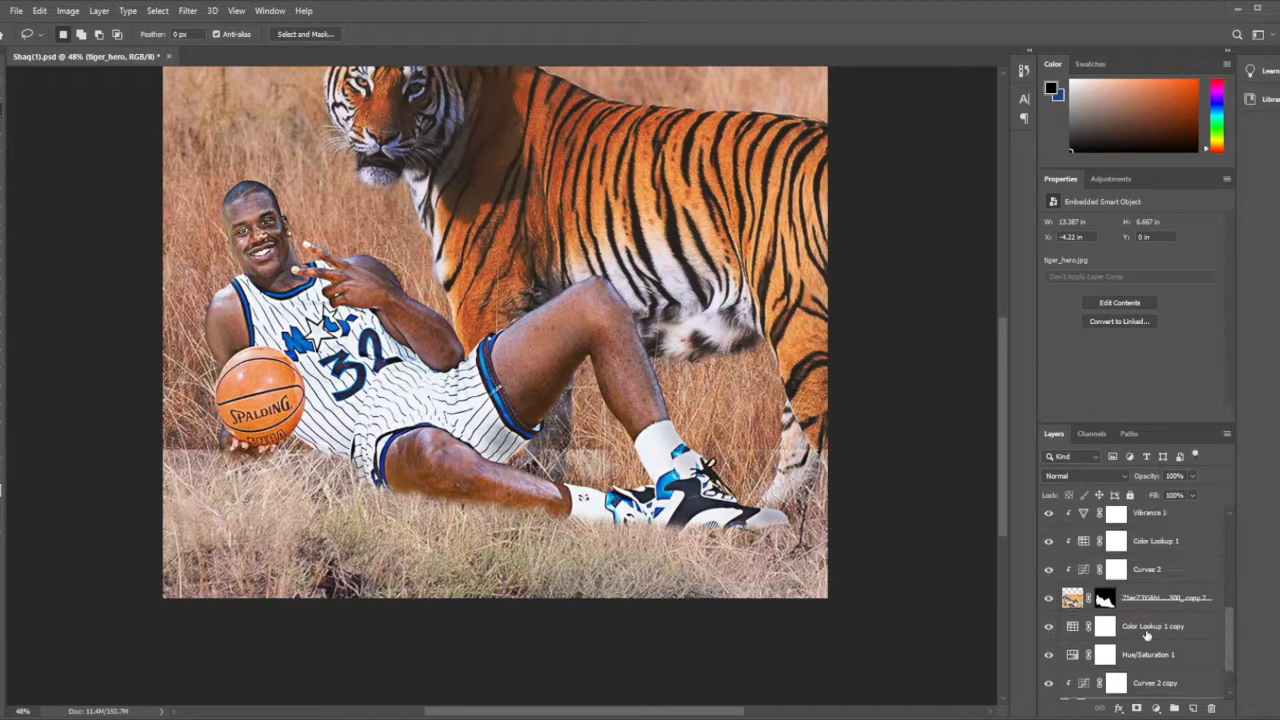
pyautogui.click(1149, 655)
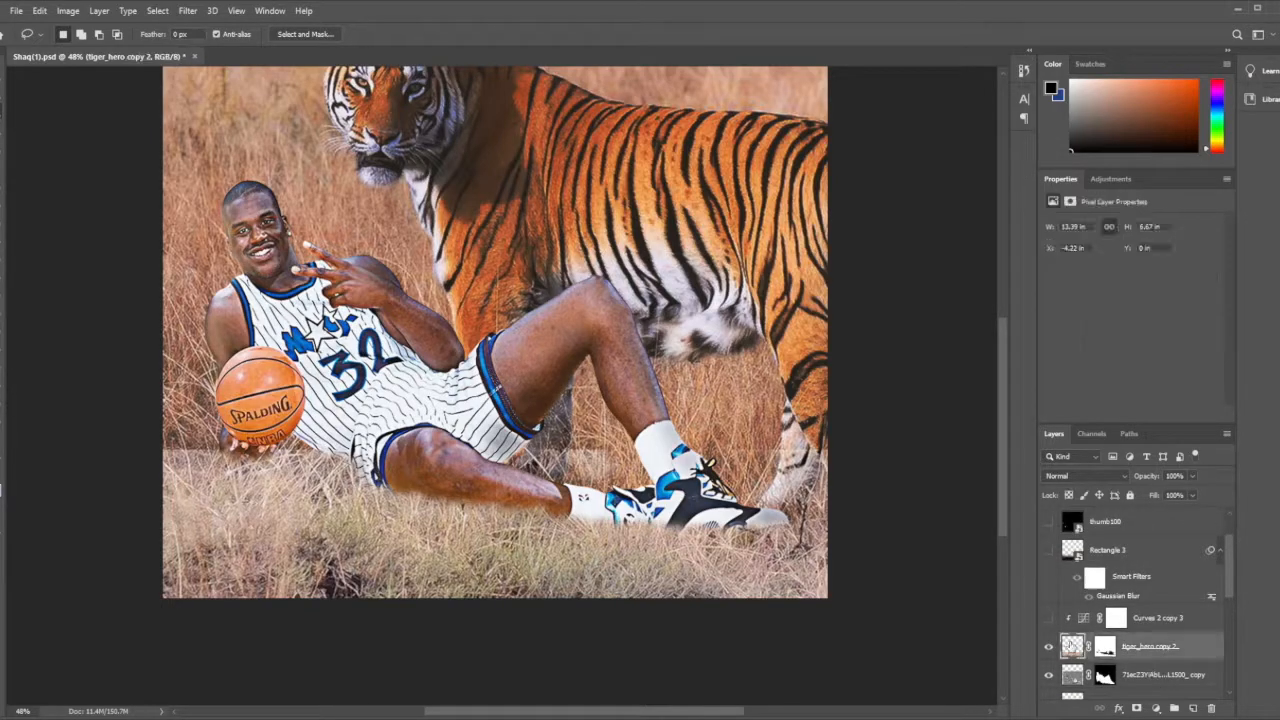
pyautogui.scroll(2, 508, 378)
pyautogui.moveTo(716, 571); pyautogui.dragTo(646, 557)
pyautogui.doubleClick(1105, 647)
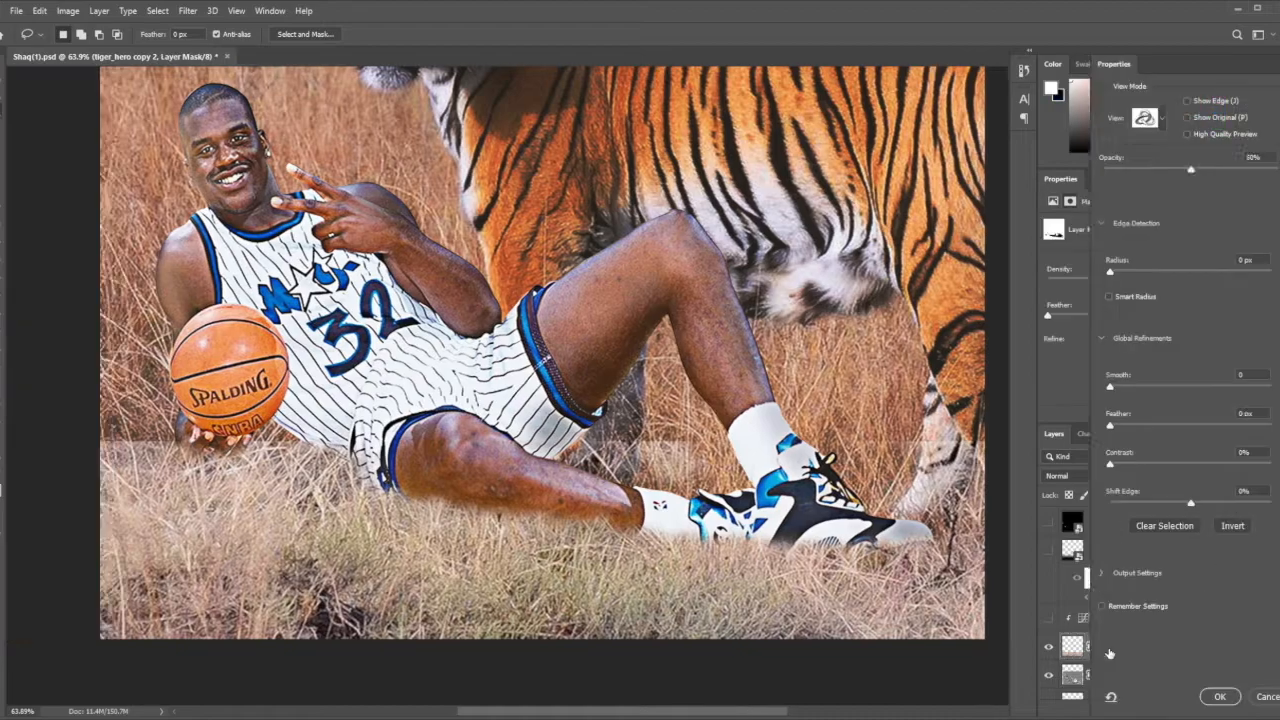
pyautogui.hotkey('ctrl', '0')
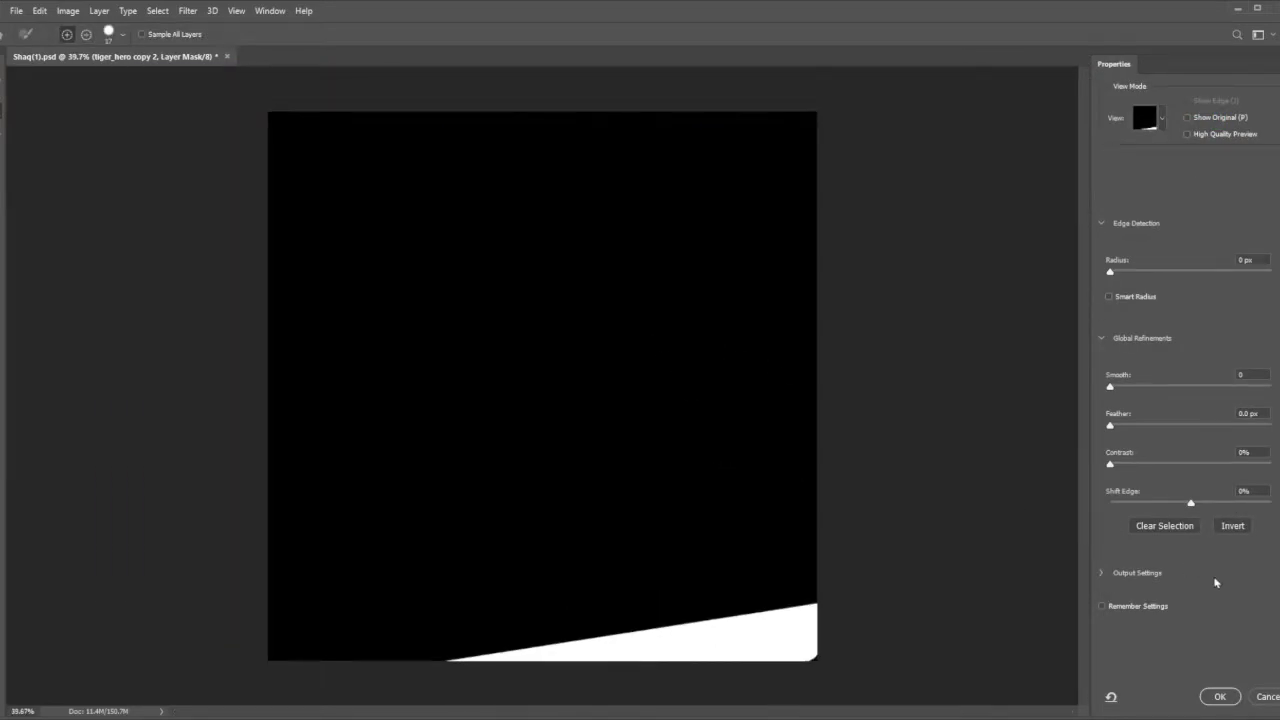
pyautogui.click(1266, 697)
pyautogui.scroll(3, 512, 558)
pyautogui.scroll(1, 512, 558)
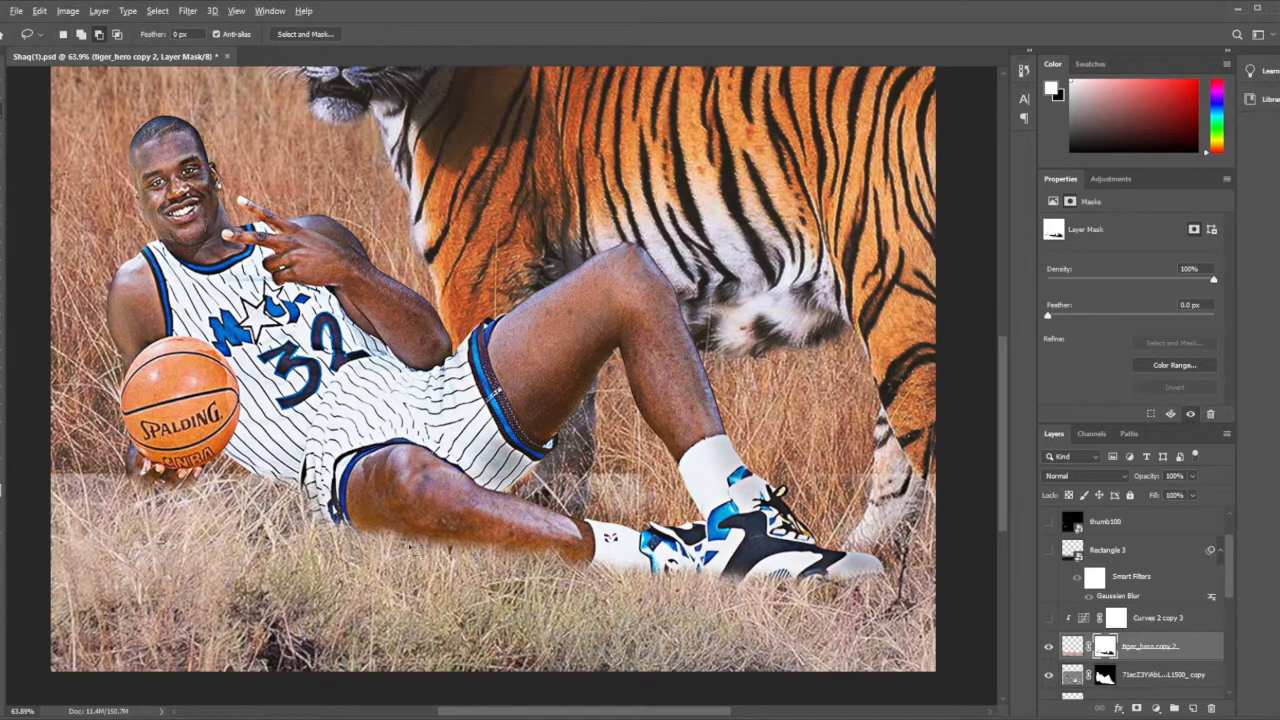
# Examine how the masked grass overlaps the player's leg, shoes, shorts and the hand under the basketball
pyautogui.moveTo(400, 524); pyautogui.dragTo(425, 551)
pyautogui.hscroll(10, 425, 551)
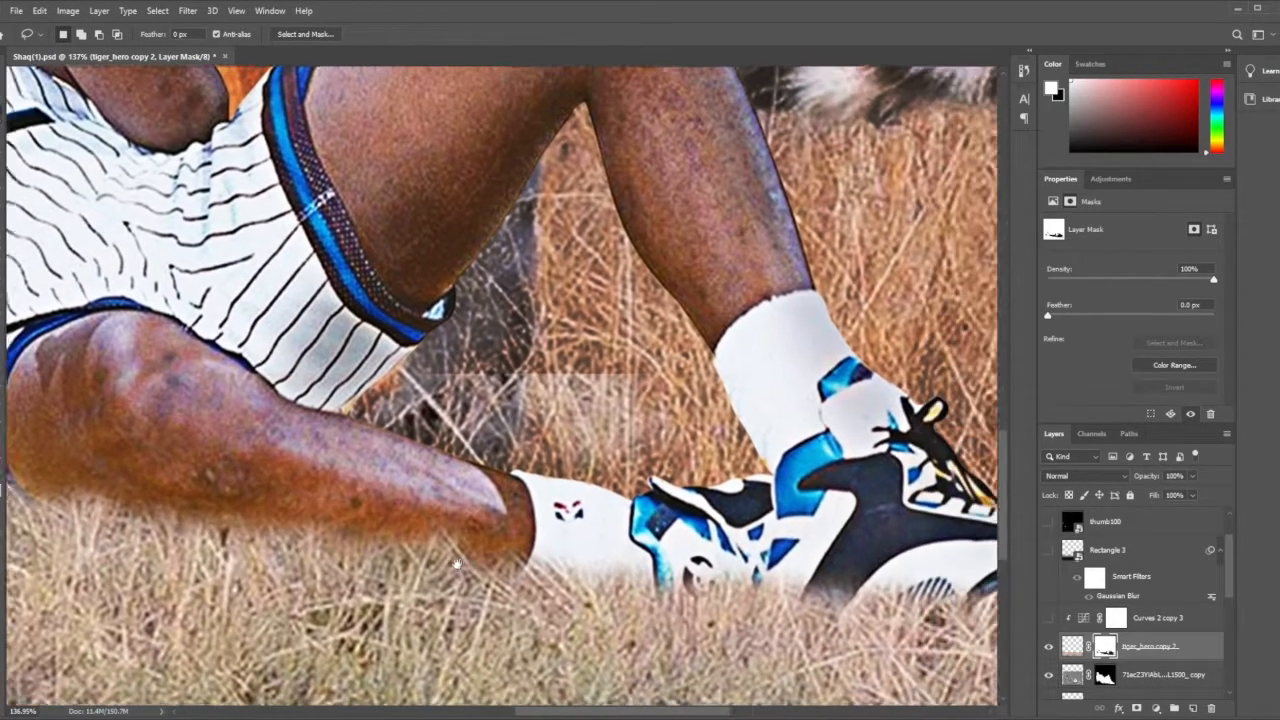
pyautogui.hscroll(-10, 452, 490)
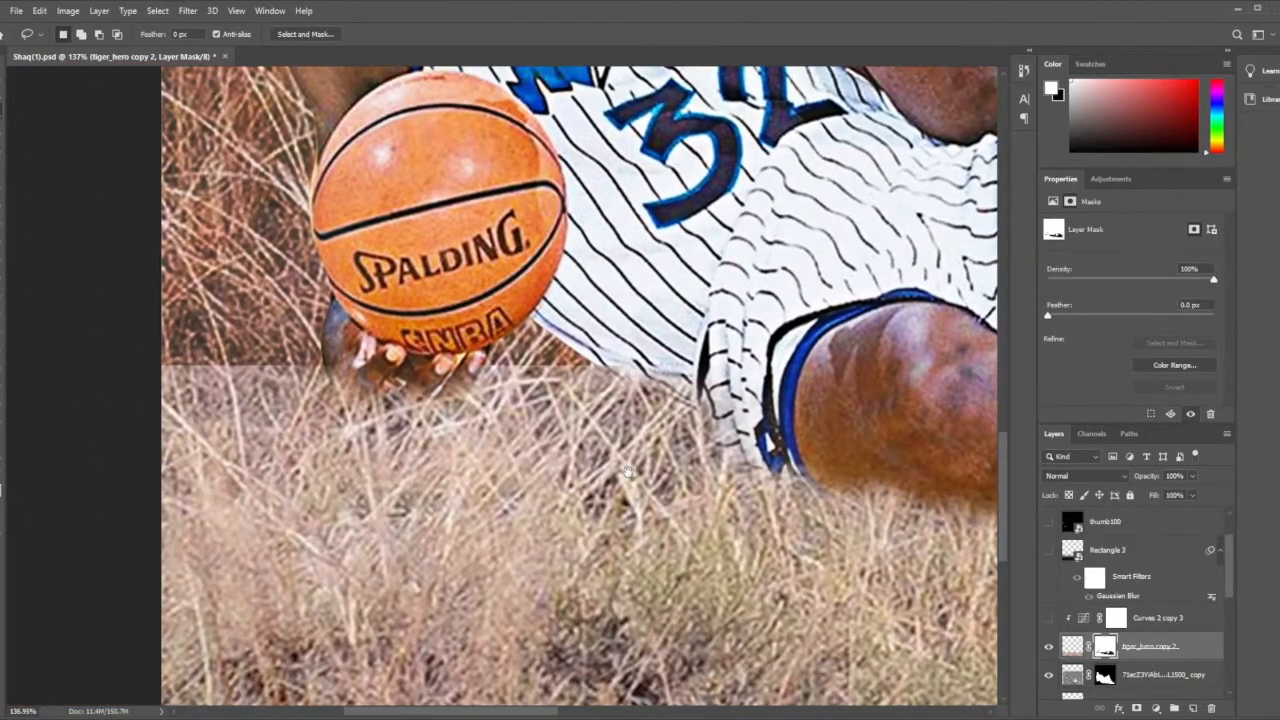
pyautogui.scroll(3, 627, 471)
pyautogui.hscroll(5, 627, 471)
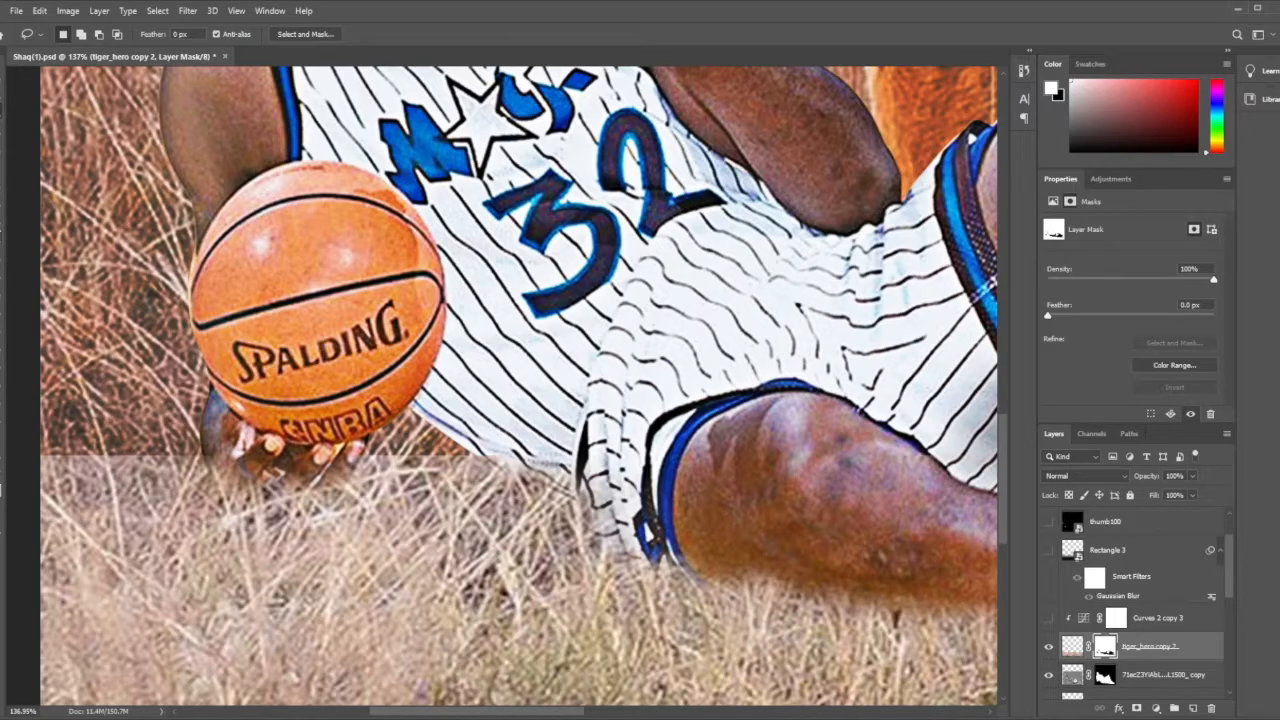
pyautogui.hscroll(5, 682, 527)
pyautogui.moveTo(677, 514); pyautogui.dragTo(366, 468)
pyautogui.moveTo(555, 472); pyautogui.dragTo(300, 462)
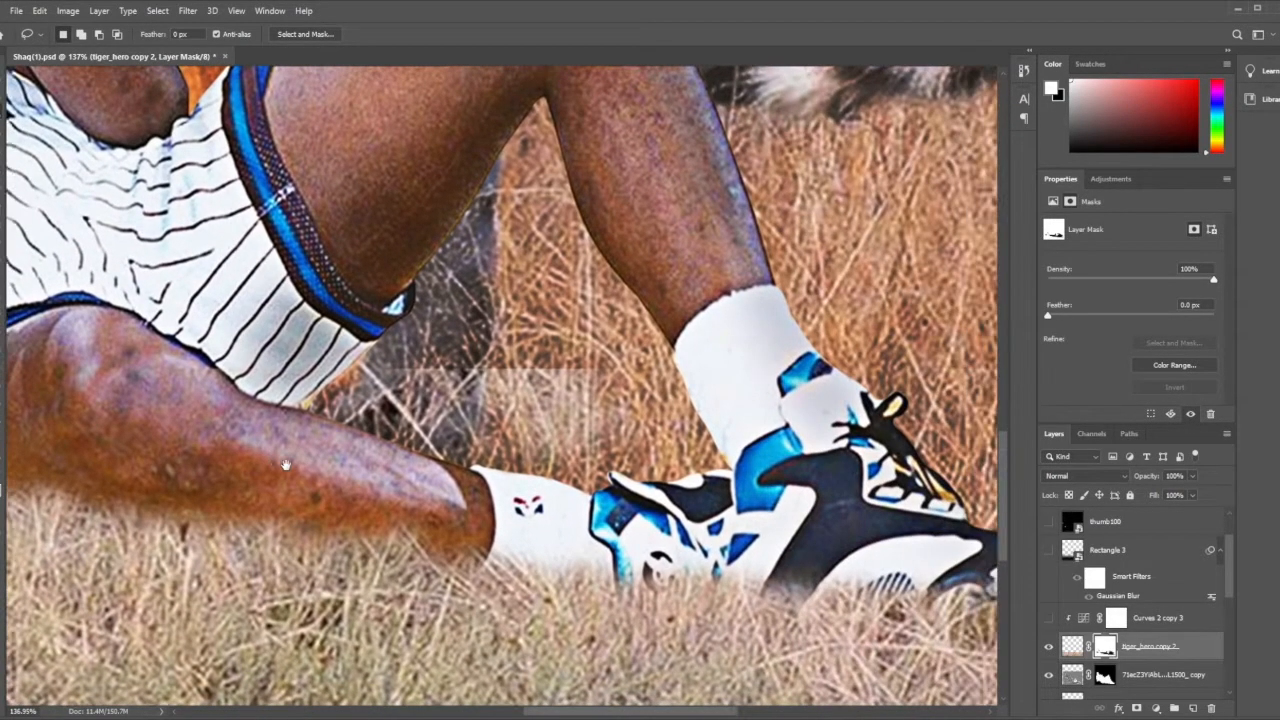
pyautogui.scroll(-6, 322, 472)
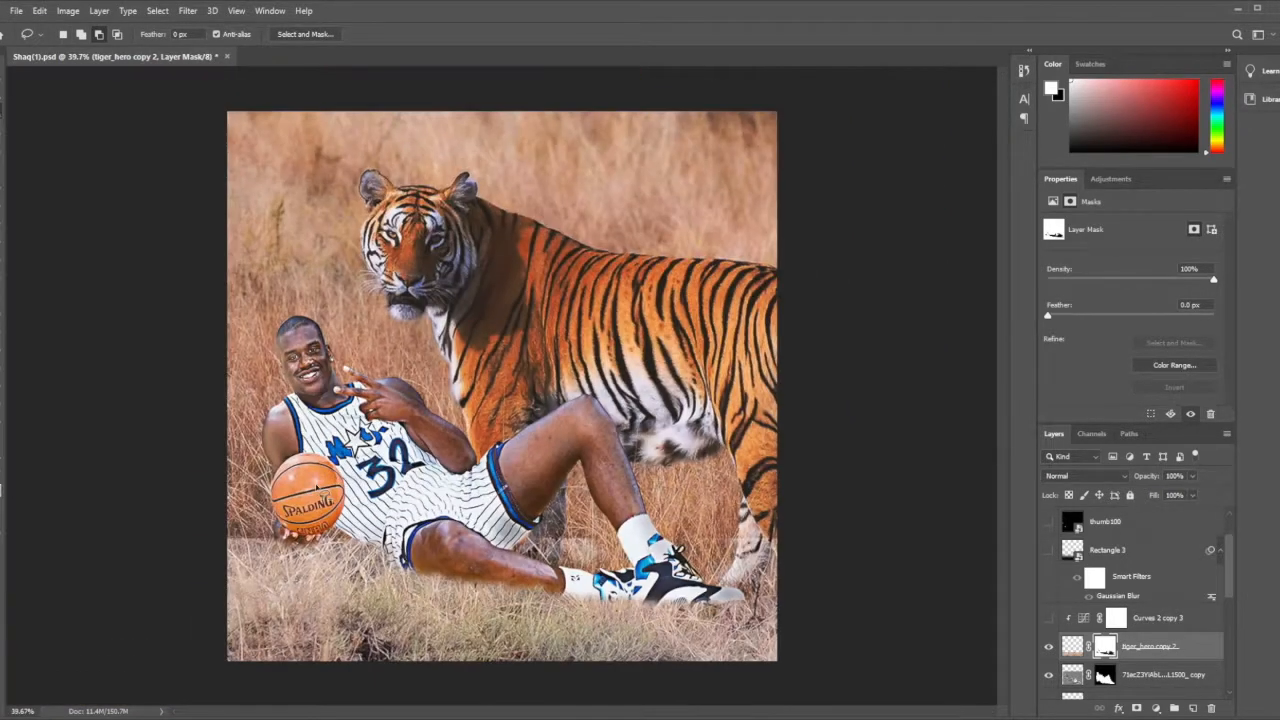
# Turn on and select the Curves 2 copy 3 adjustment clipped to the foreground grass, and check the grass around the player
pyautogui.scroll(2, 487, 598)
pyautogui.moveTo(487, 598); pyautogui.dragTo(407, 524)
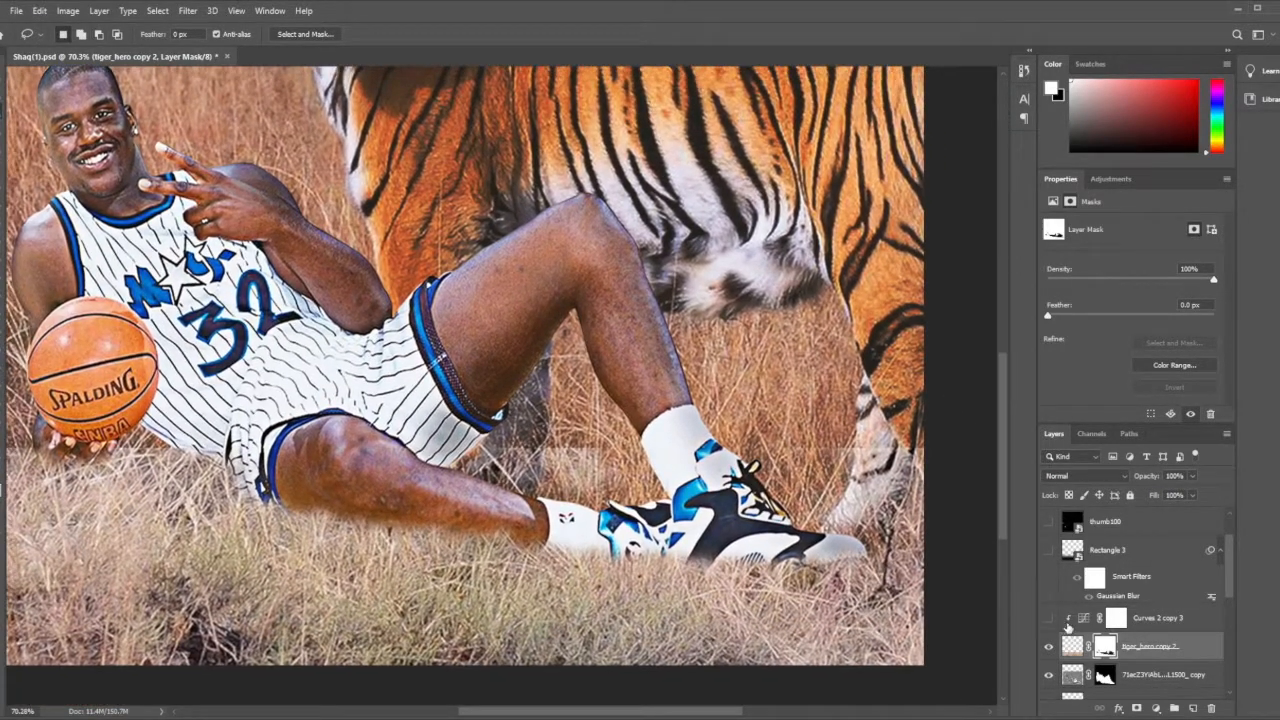
pyautogui.click(1049, 619)
pyautogui.click(1116, 618)
pyautogui.hotkey('ctrl', '0')
pyautogui.scroll(4, 260, 585)
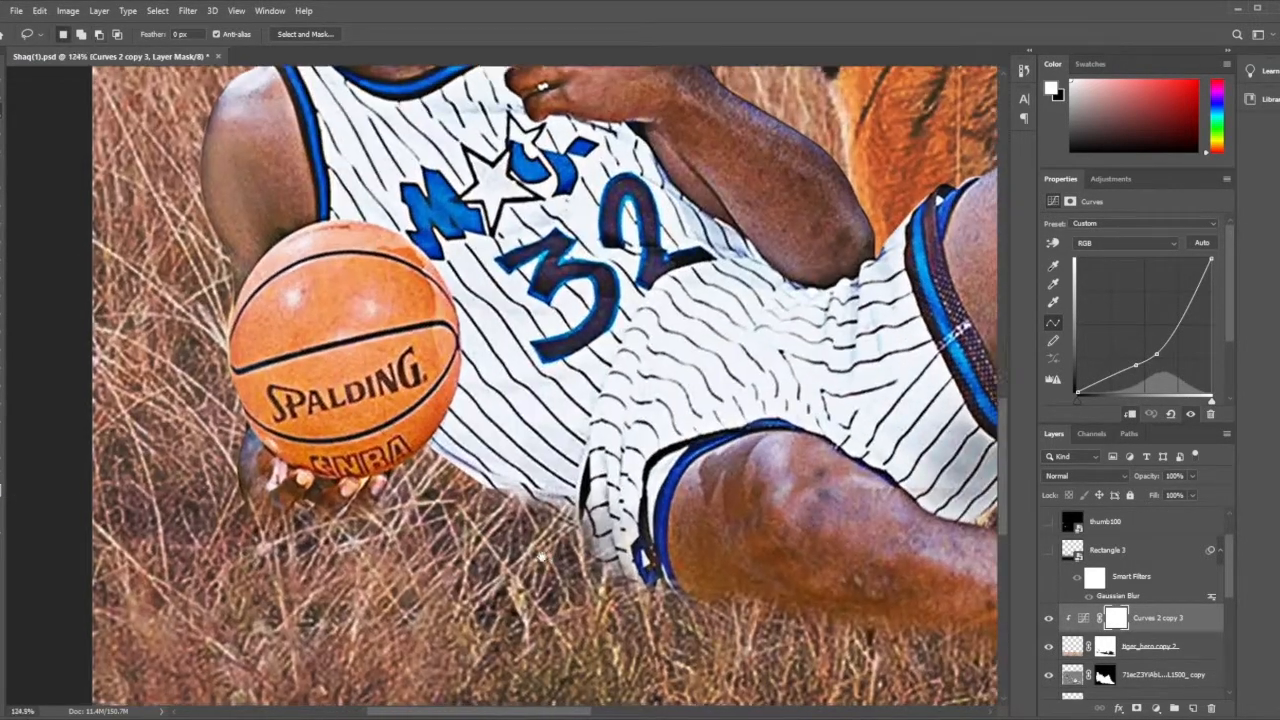
pyautogui.moveTo(450, 476); pyautogui.dragTo(410, 473)
pyautogui.moveTo(511, 484); pyautogui.dragTo(389, 475)
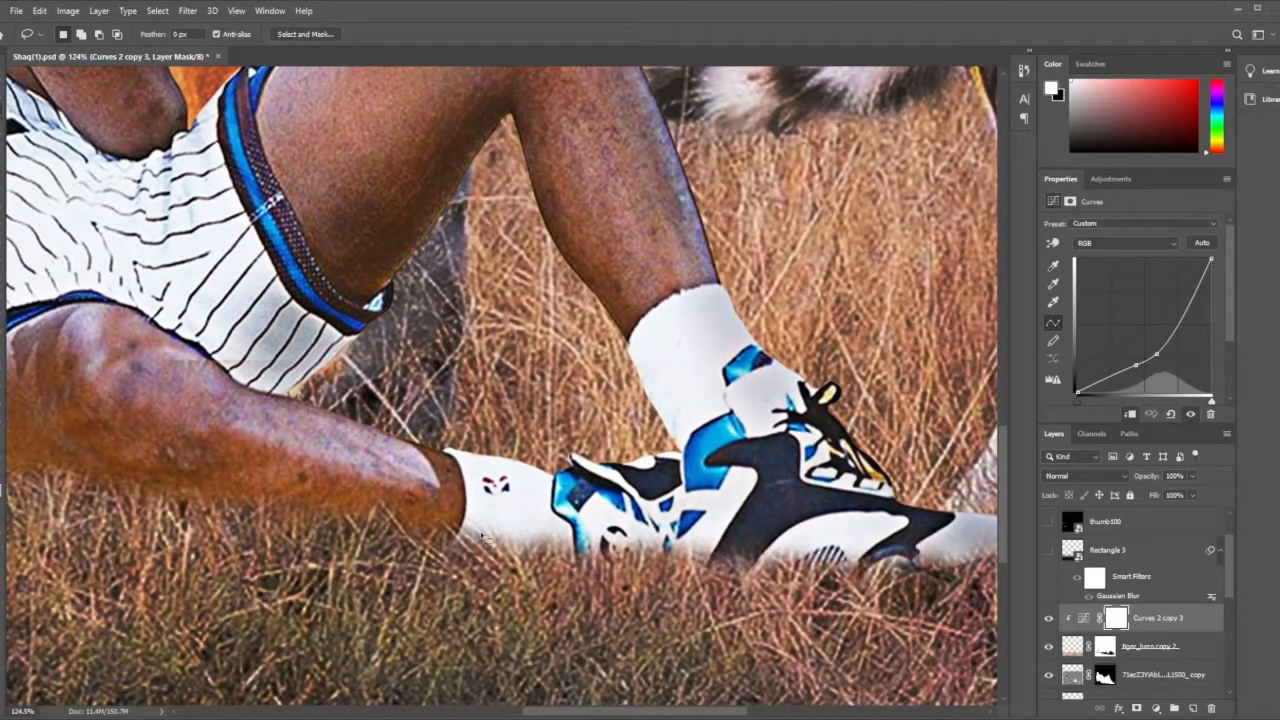
pyautogui.scroll(-4, 568, 553)
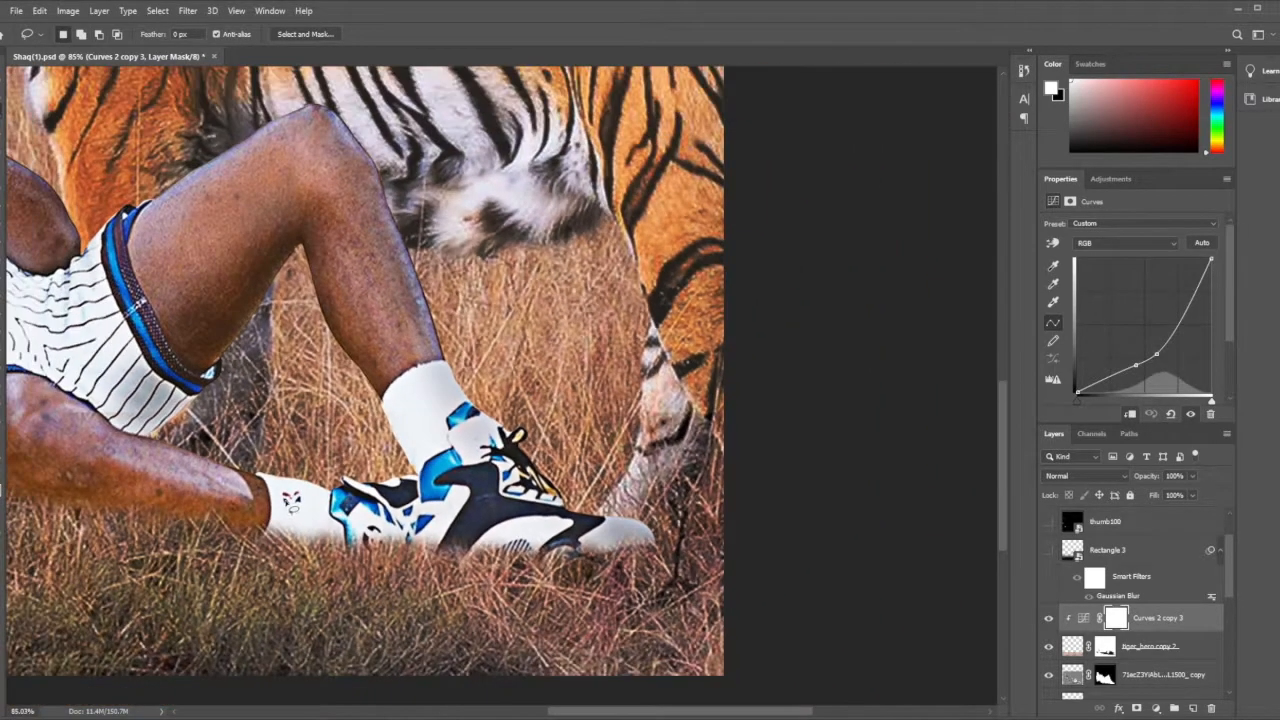
# Turn on and select the Rectangle 3 layer, and check its effect on the grass along the image's lower edge
pyautogui.scroll(-3, 500, 542)
pyautogui.scroll(1, 1055, 608)
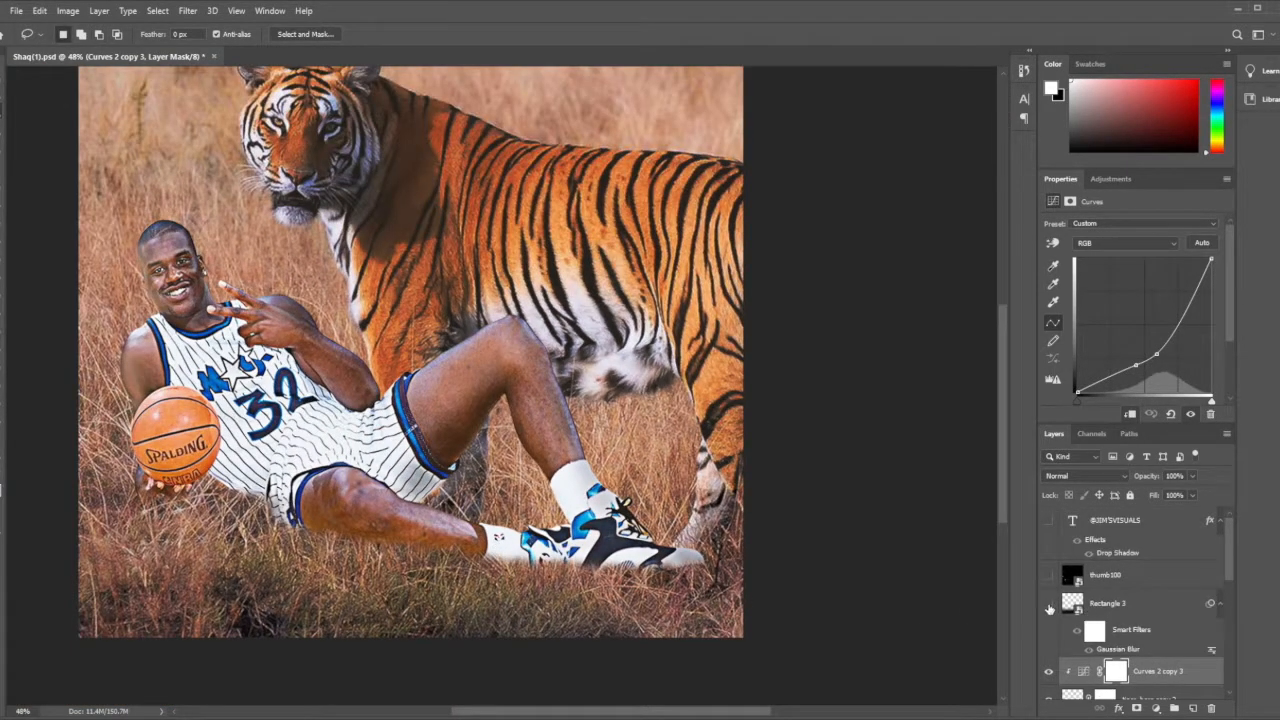
pyautogui.click(1053, 606)
pyautogui.click(1122, 607)
pyautogui.scroll(2, 1104, 604)
pyautogui.scroll(-3, 1104, 604)
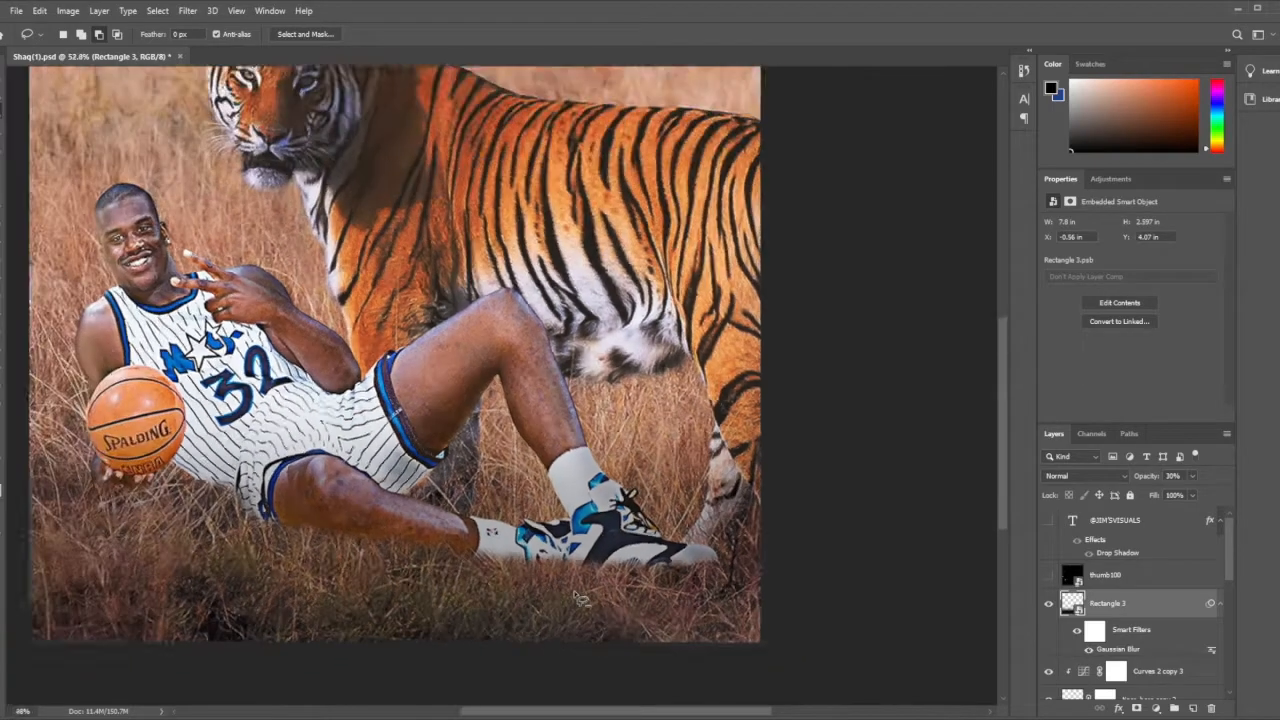
# Turn on the watermark text layer with its drop shadow and check it in the lower corner of the composite
pyautogui.click(1049, 521)
pyautogui.scroll(4, 760, 680)
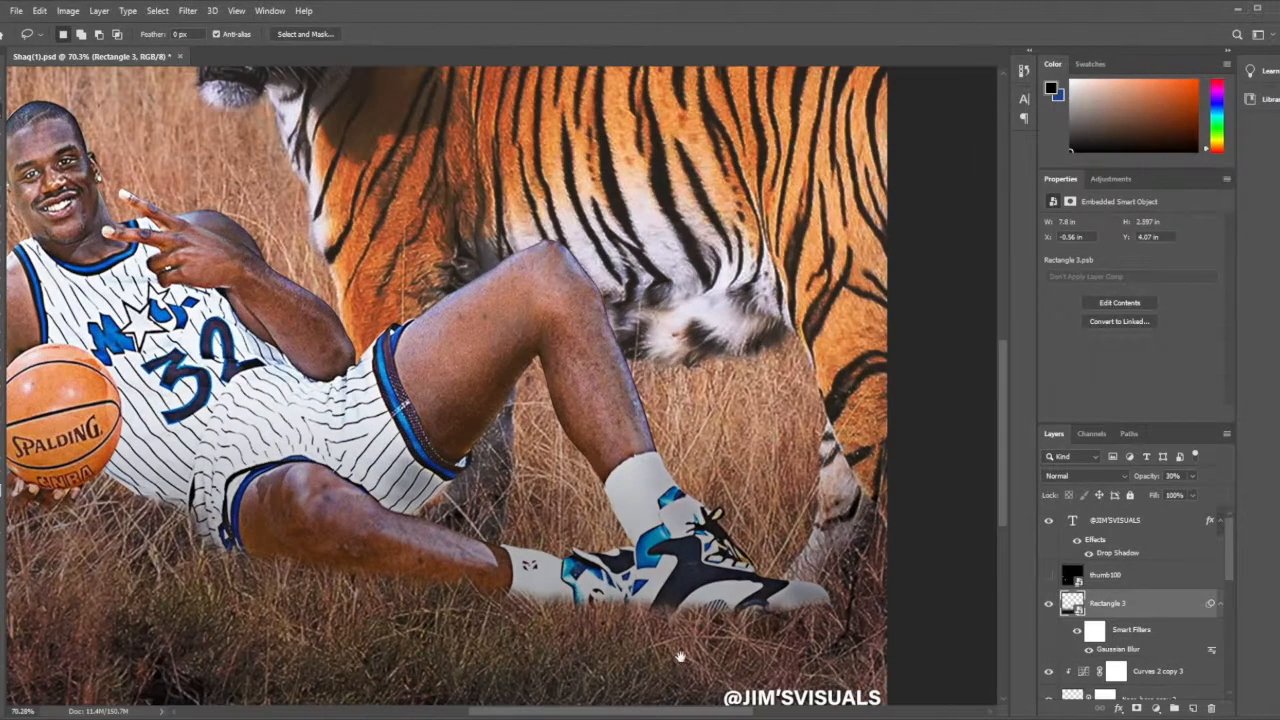
pyautogui.scroll(-4, 180, 558)
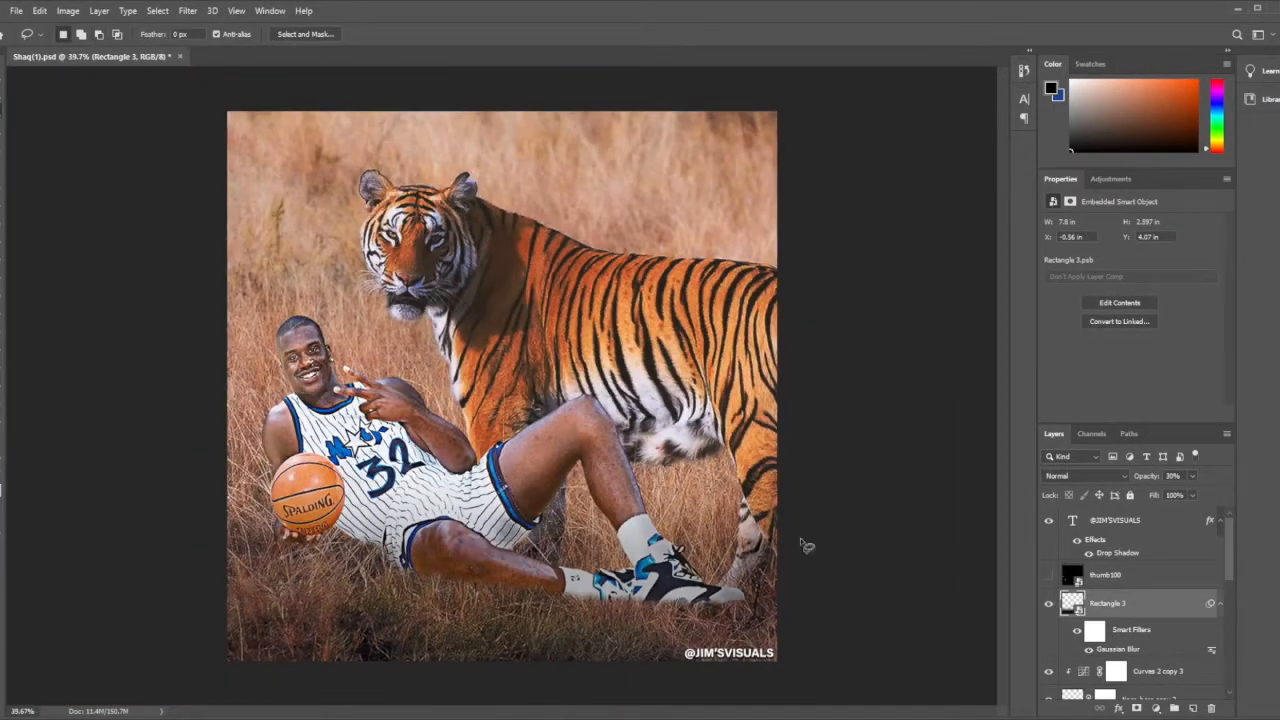
# Hide and show the Rectangle 3 layer again to compare the image with and without its shading
pyautogui.click(1051, 604)
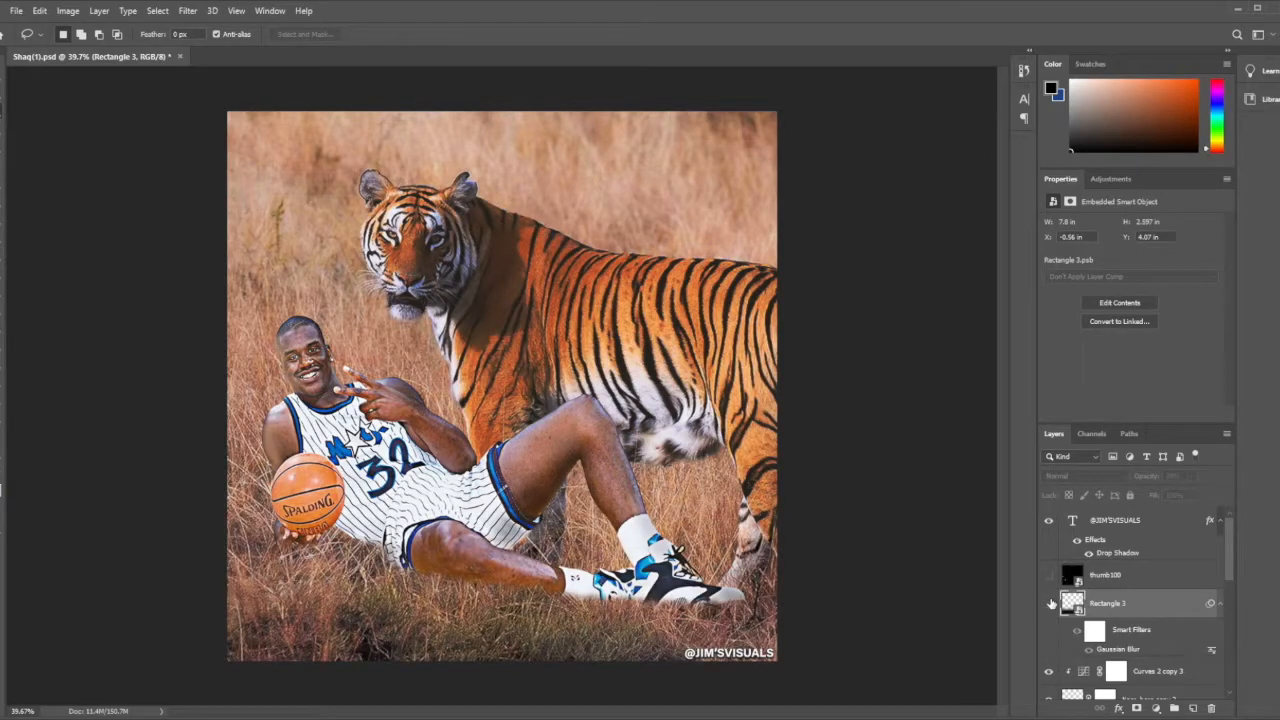
pyautogui.scroll(-4, 677, 591)
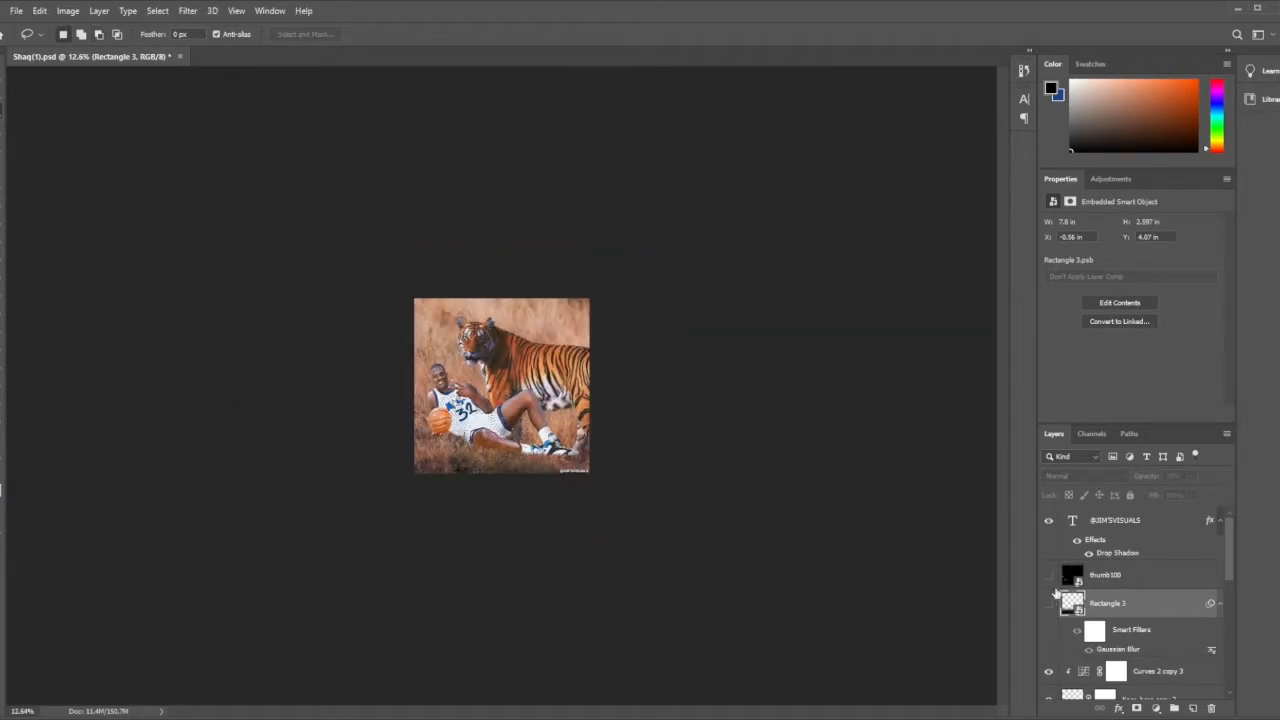
pyautogui.click(1049, 604)
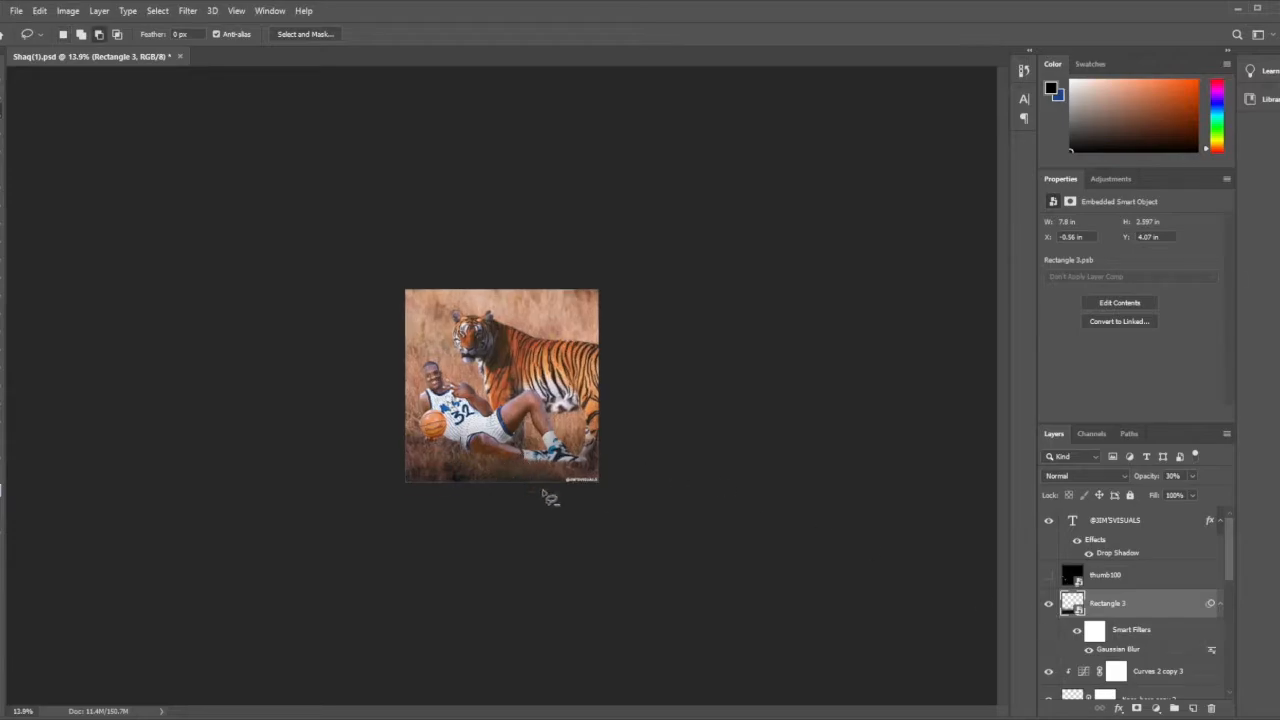
pyautogui.scroll(4, 528, 491)
# Select and turn on the thumb100 layer, and inspect its effect across the composite
pyautogui.click(1114, 586)
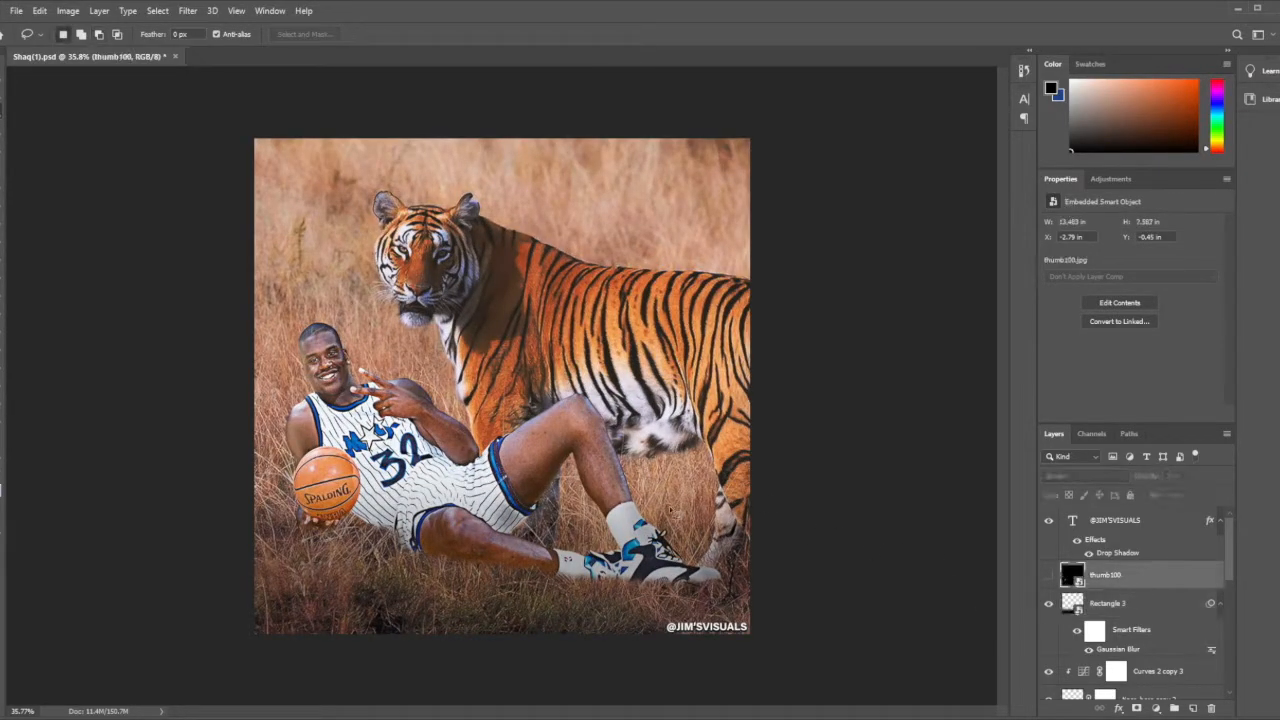
pyautogui.scroll(1, 497, 427)
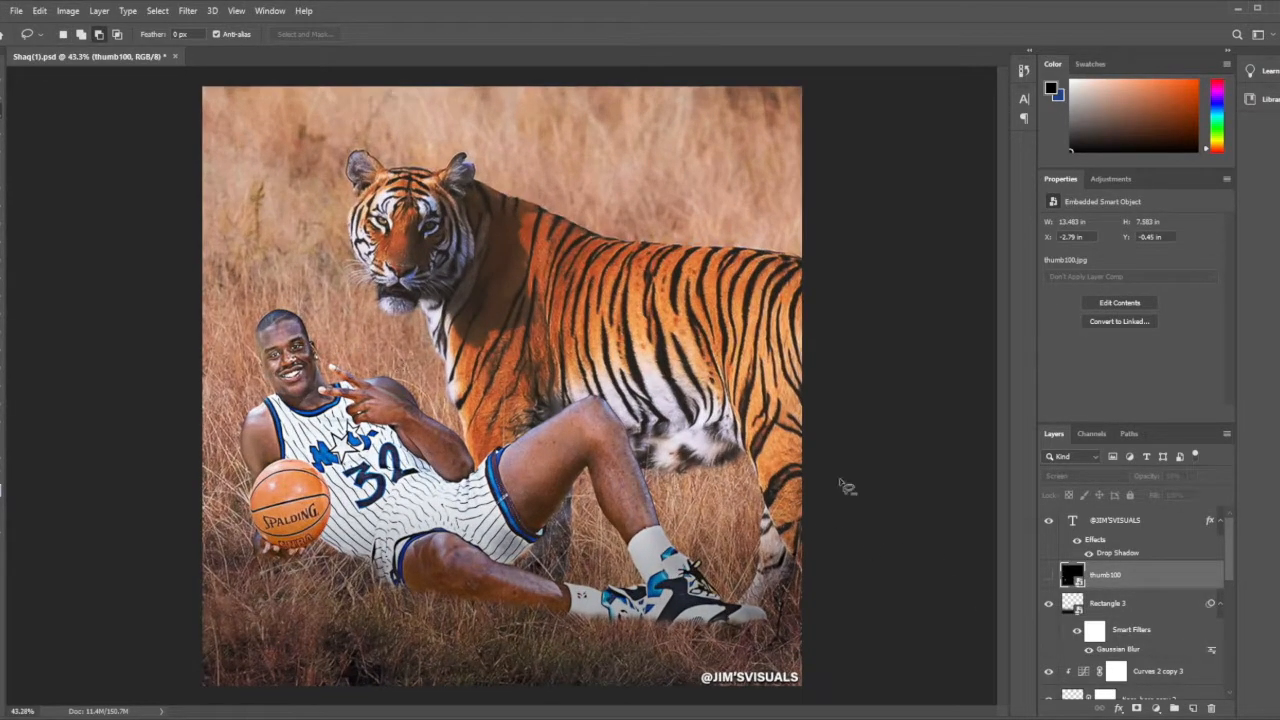
pyautogui.click(1049, 576)
pyautogui.scroll(4, 785, 518)
pyautogui.scroll(-5, 343, 368)
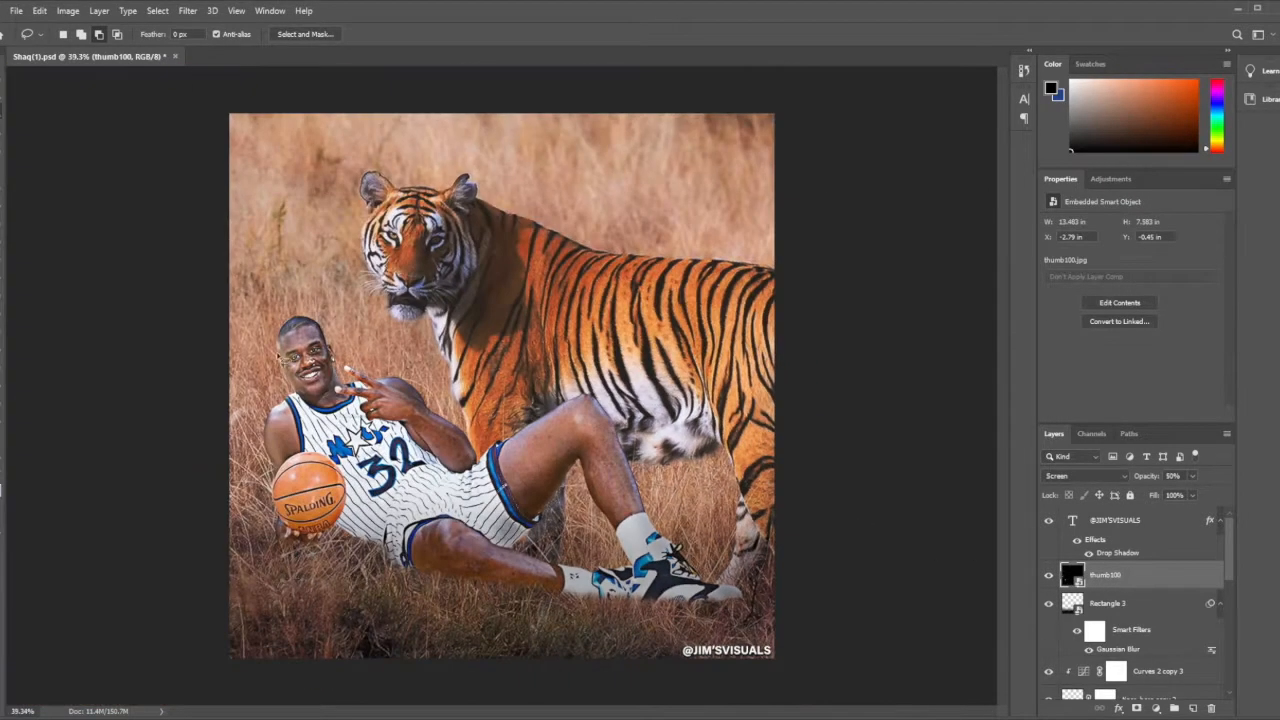
pyautogui.scroll(5, 235, 352)
pyautogui.scroll(-3, 250, 320)
# Toggle the thumb100 layer off and on to compare the composite with and without it
pyautogui.click(1049, 576)
pyautogui.click(1049, 576)
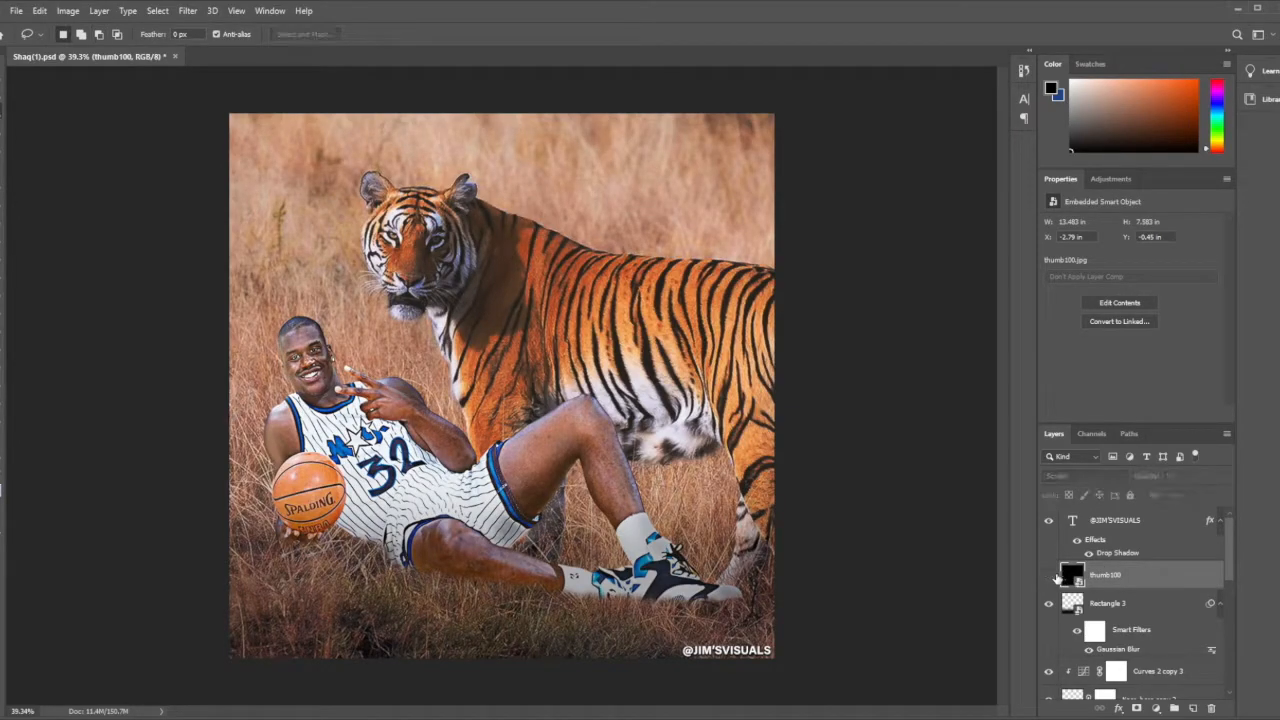
pyautogui.scroll(-2, 800, 494)
pyautogui.scroll(2, 692, 454)
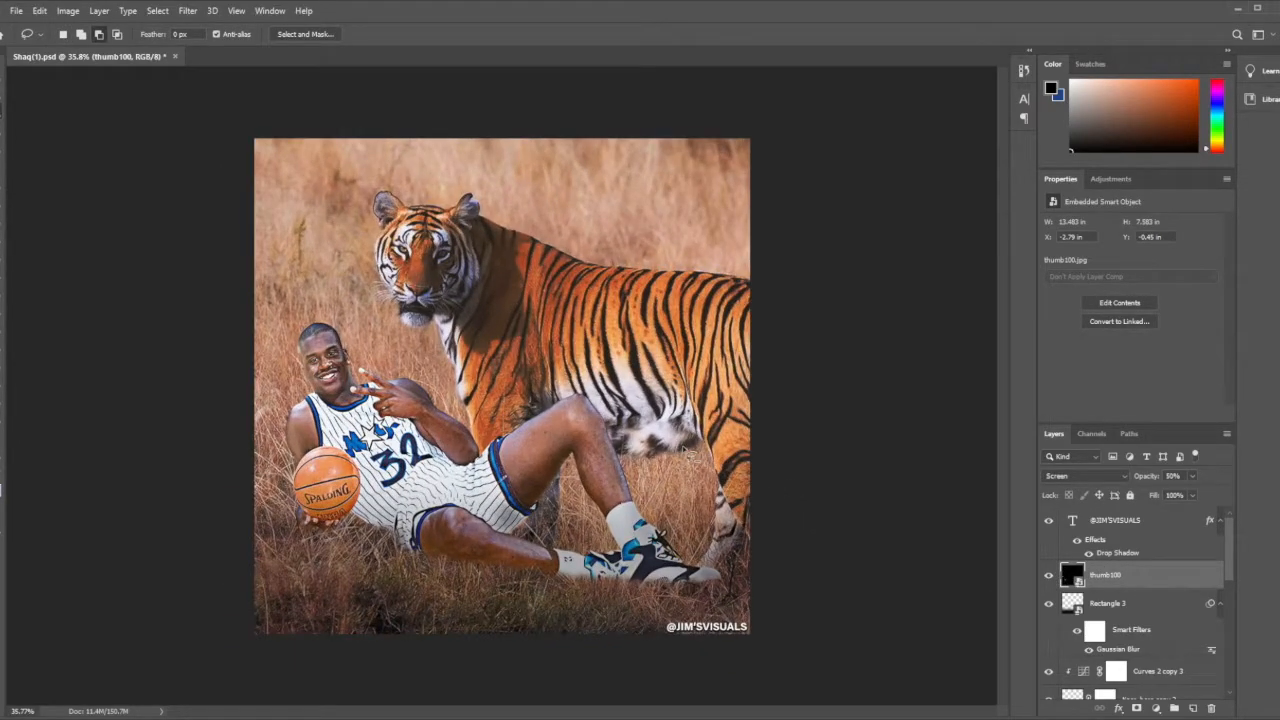
pyautogui.scroll(1, 690, 455)
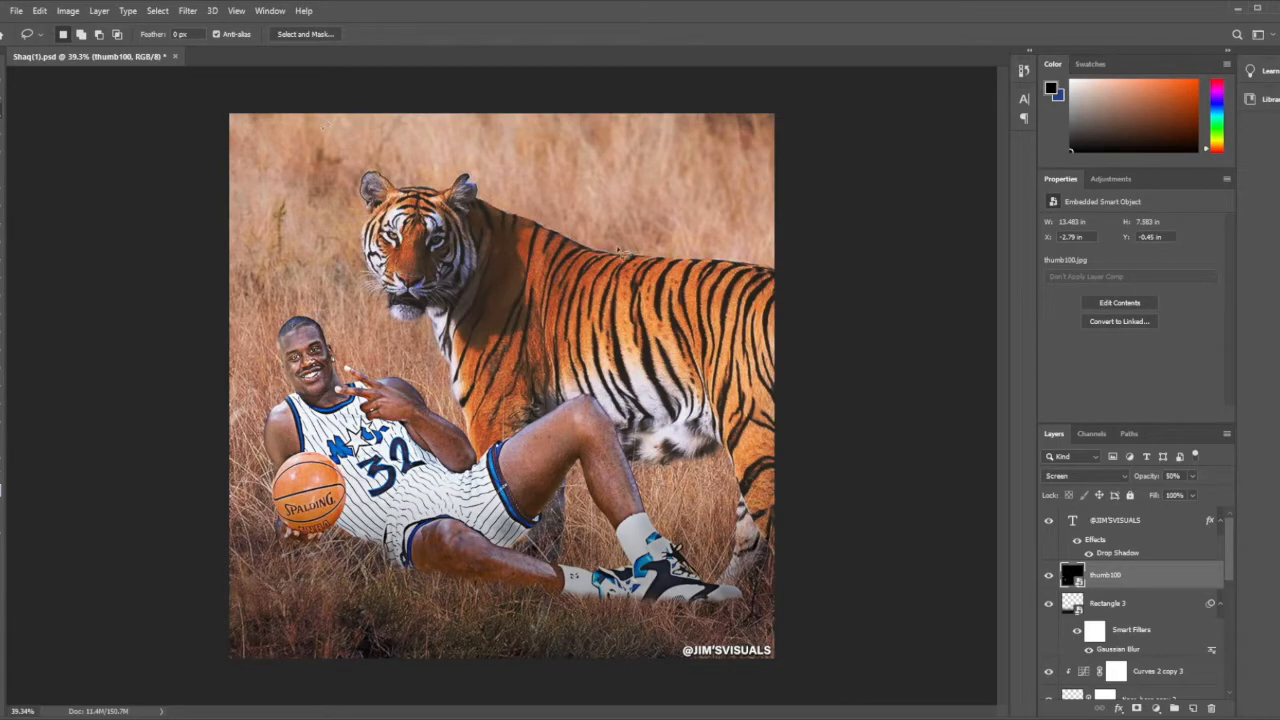
# Try the Screen-blended thumb100 layer at 100% opacity, and restore it to 50%
pyautogui.click(1068, 482)
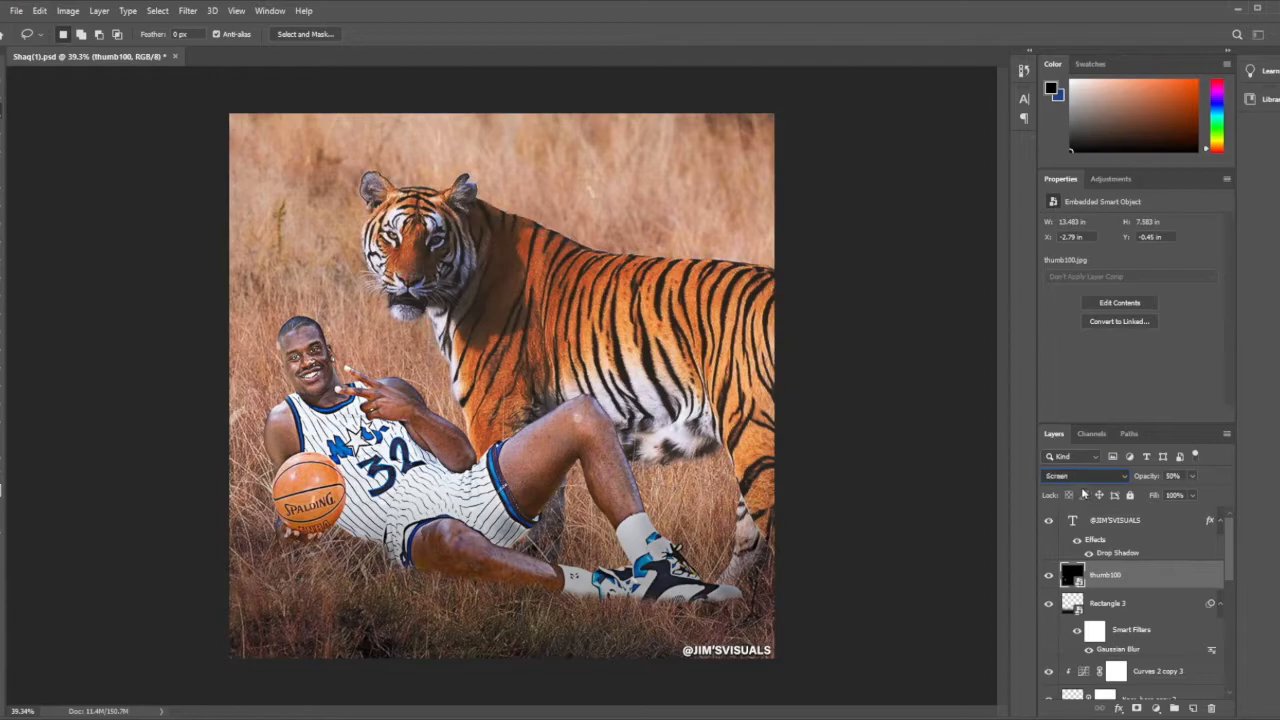
pyautogui.moveTo(1191, 499); pyautogui.dragTo(1263, 498)
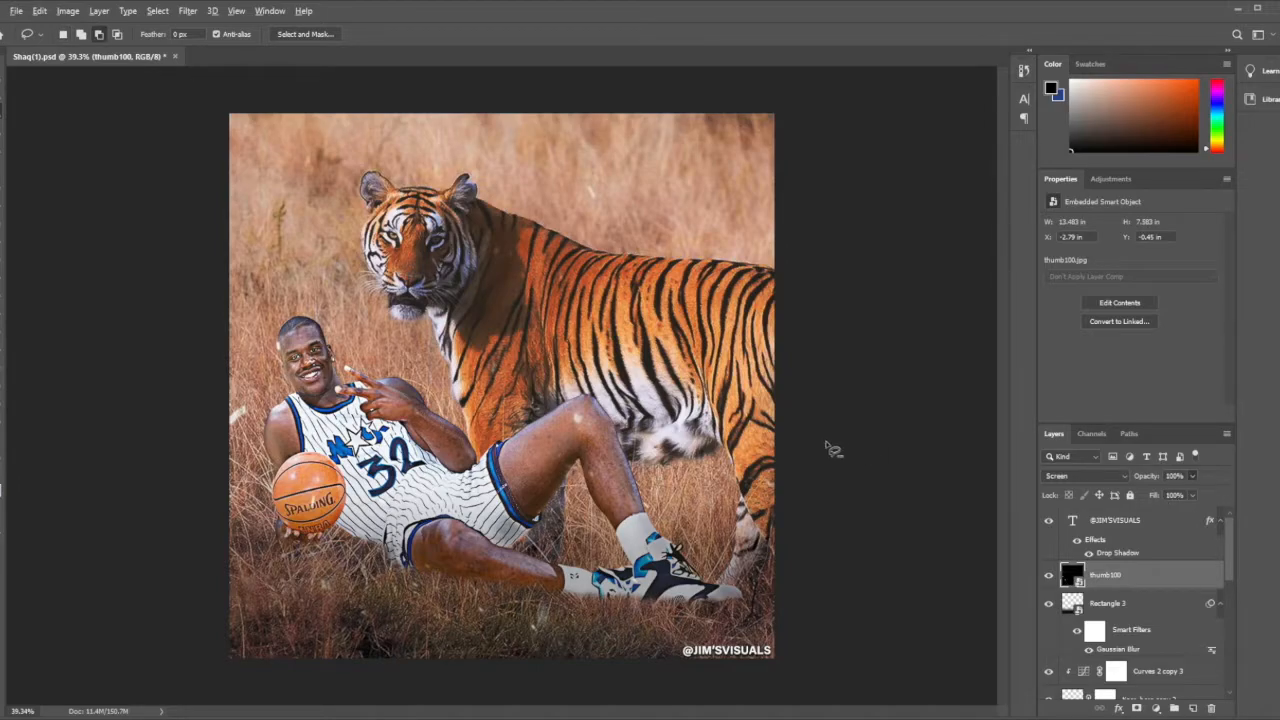
pyautogui.scroll(-1, 830, 448)
pyautogui.moveTo(1191, 475); pyautogui.dragTo(1222, 475)
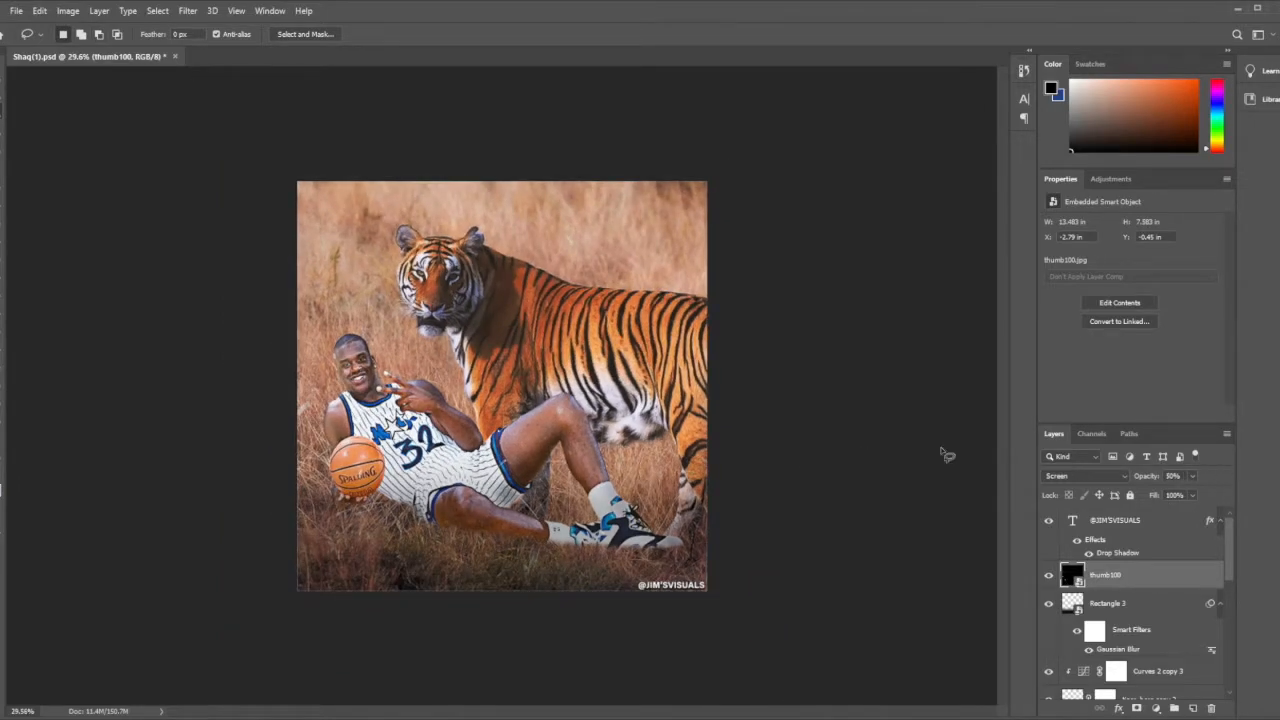
# Examine the finished composite at several magnifications, switching to the Brush tool along the way
pyautogui.scroll(-7, 382, 397)
pyautogui.scroll(8, 382, 397)
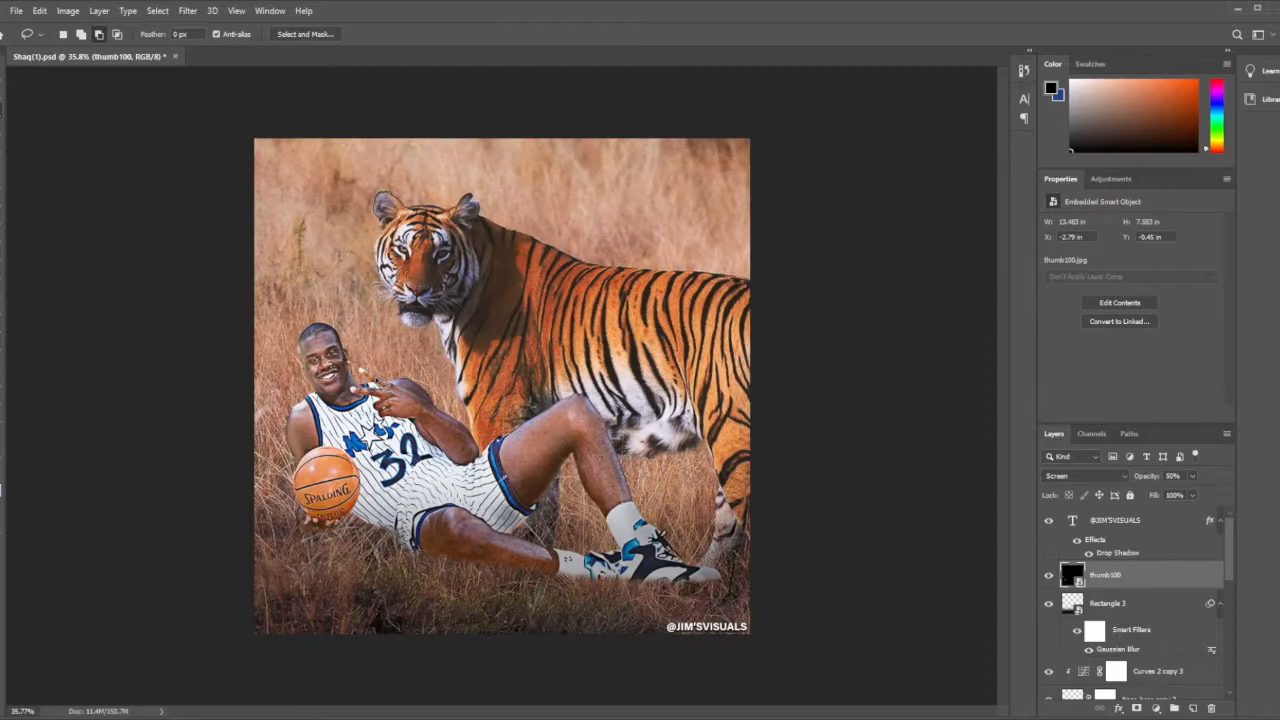
pyautogui.press('b')
pyautogui.scroll(1, 539, 401)
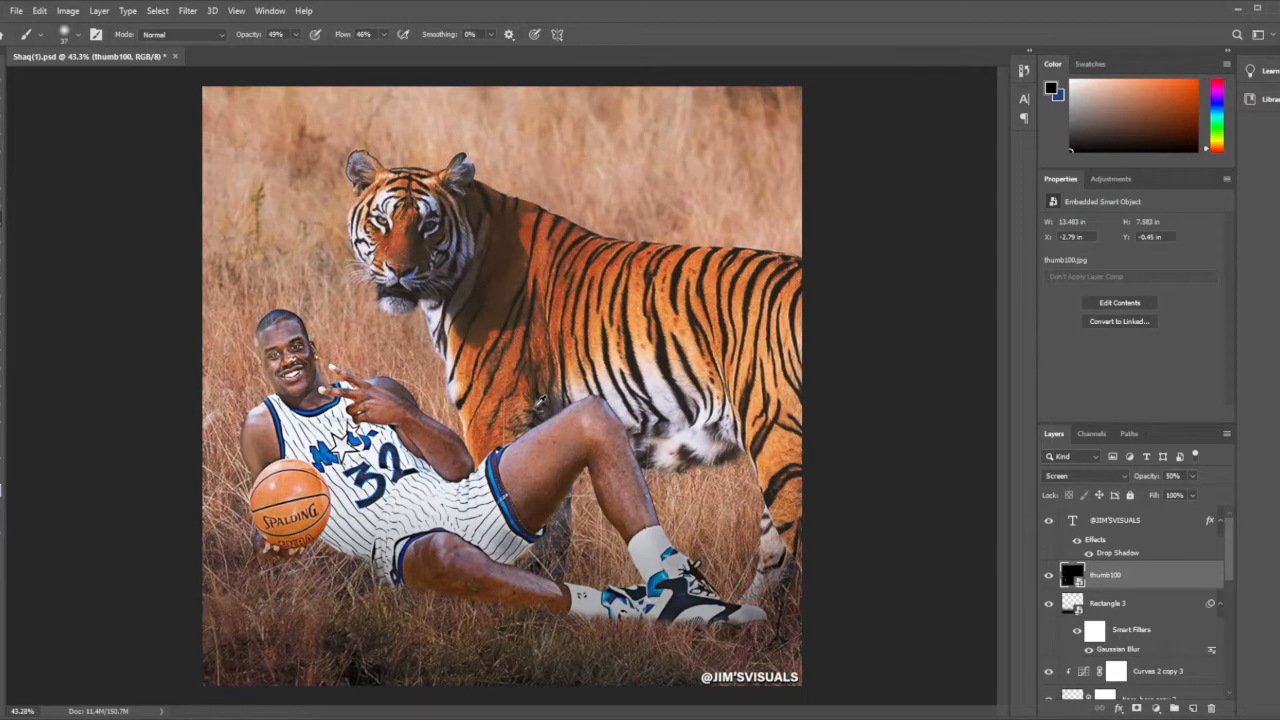
pyautogui.scroll(1, 540, 401)
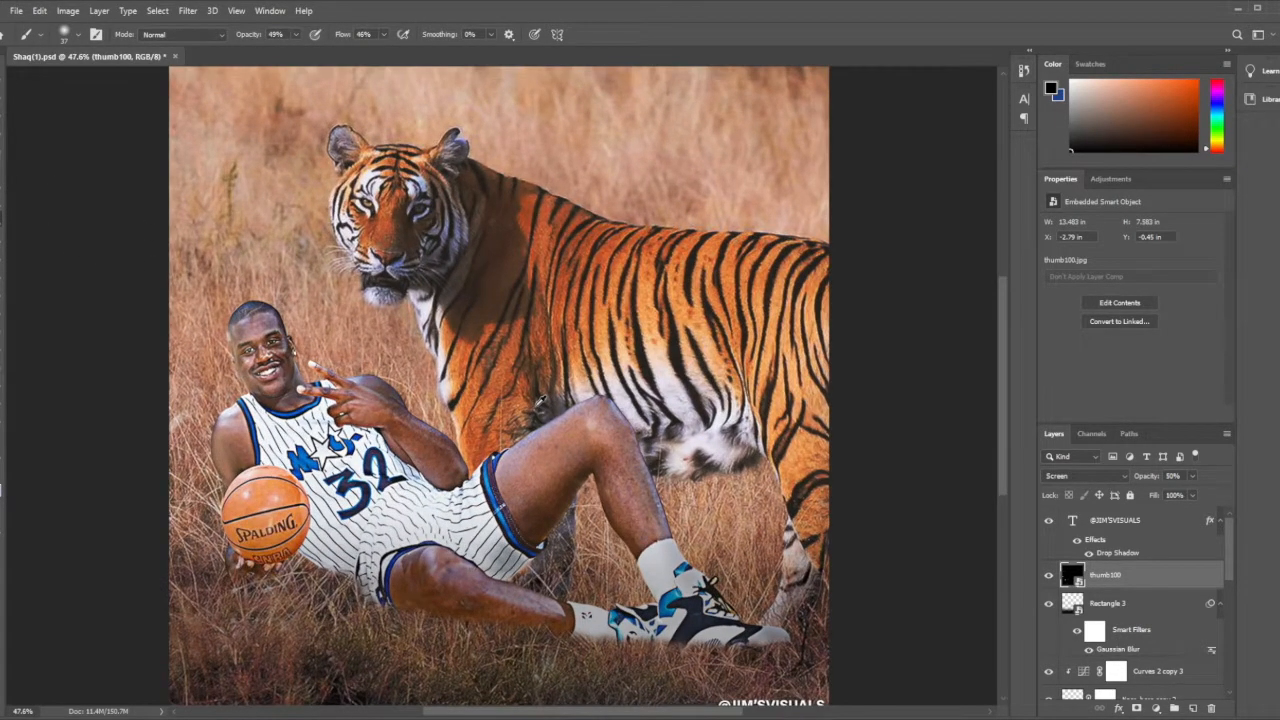
pyautogui.scroll(-1, 540, 401)
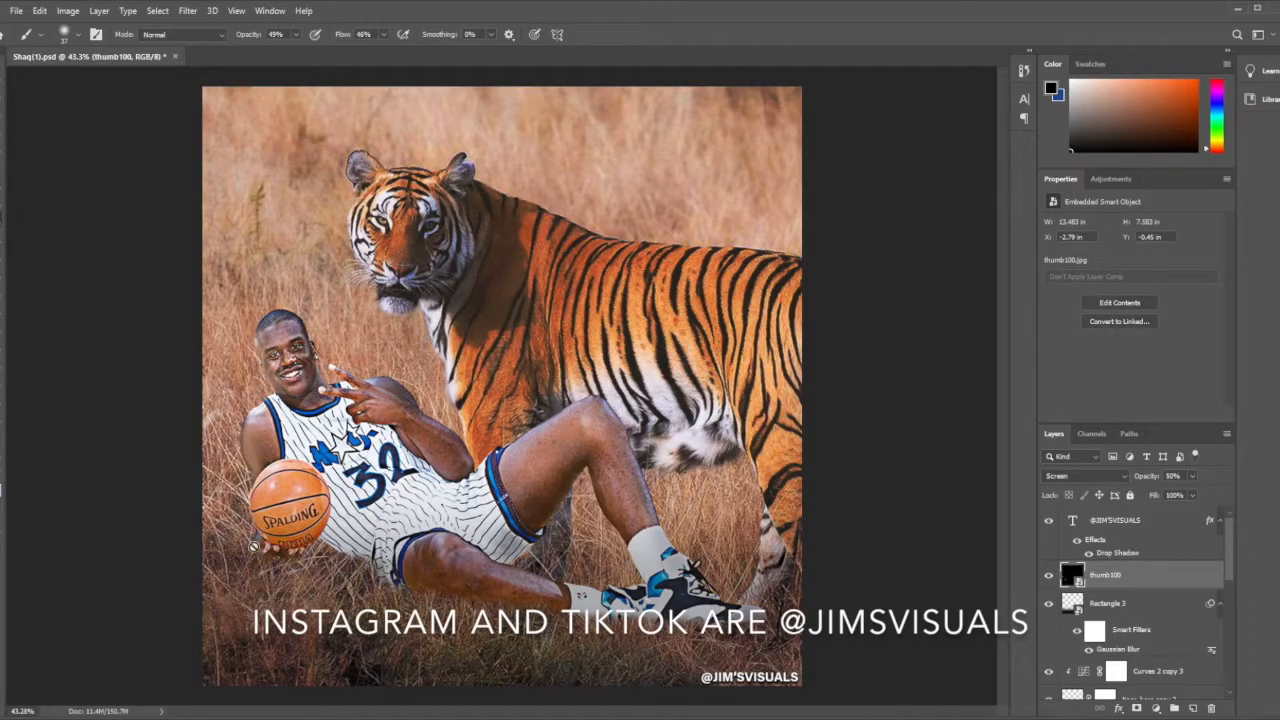
pyautogui.scroll(1, 418, 496)
pyautogui.scroll(-1, 418, 496)
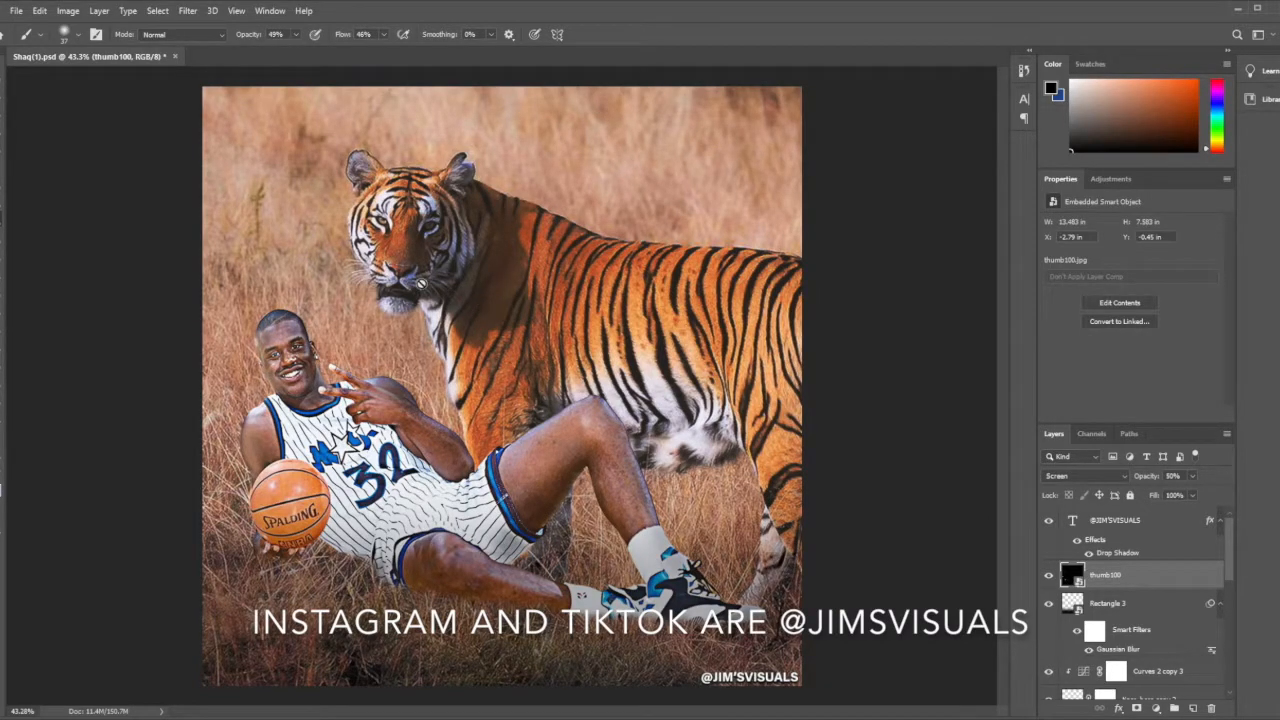